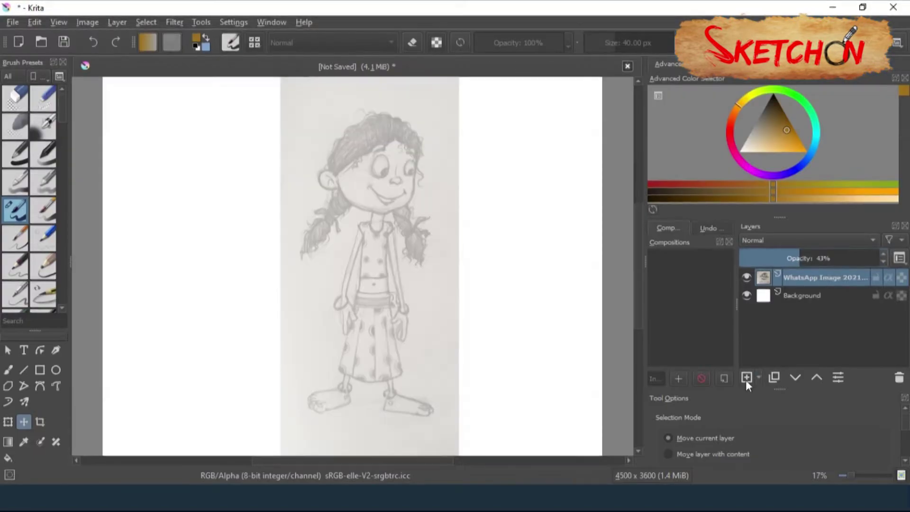
# - Add a new ink layer and trace the ear, eyebrow, eyes, nose and earring over the sketch
pyautogui.click(746, 377)
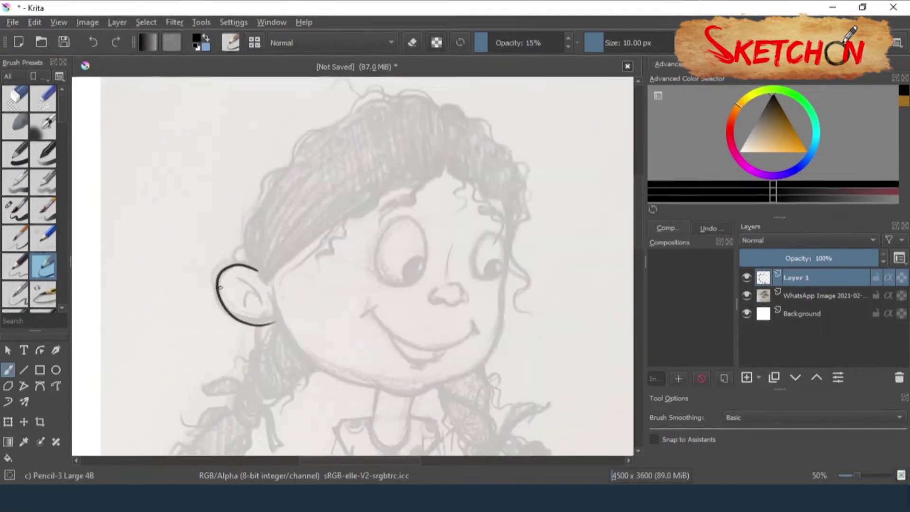
pyautogui.moveTo(220, 287); pyautogui.dragTo(256, 268)
pyautogui.moveTo(247, 312); pyautogui.dragTo(283, 318)
pyautogui.moveTo(383, 233); pyautogui.dragTo(403, 217)
pyautogui.moveTo(382, 285); pyautogui.dragTo(413, 286)
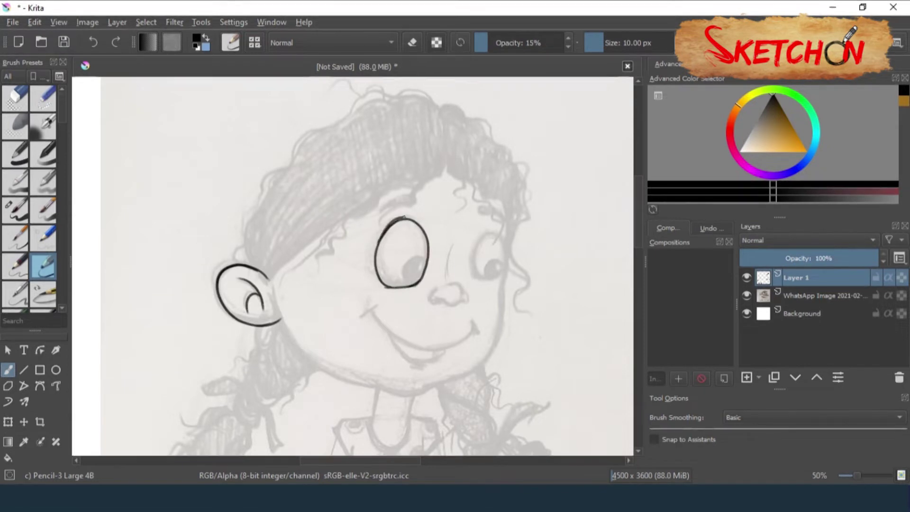
pyautogui.moveTo(474, 275)
pyautogui.mouseDown()
pyautogui.moveTo(494, 232)
pyautogui.moveTo(505, 266)
pyautogui.moveTo(486, 281)
pyautogui.moveTo(502, 265)
pyautogui.mouseUp()
pyautogui.moveTo(417, 262)
pyautogui.mouseDown()
pyautogui.moveTo(404, 280)
pyautogui.moveTo(452, 304)
pyautogui.mouseUp()
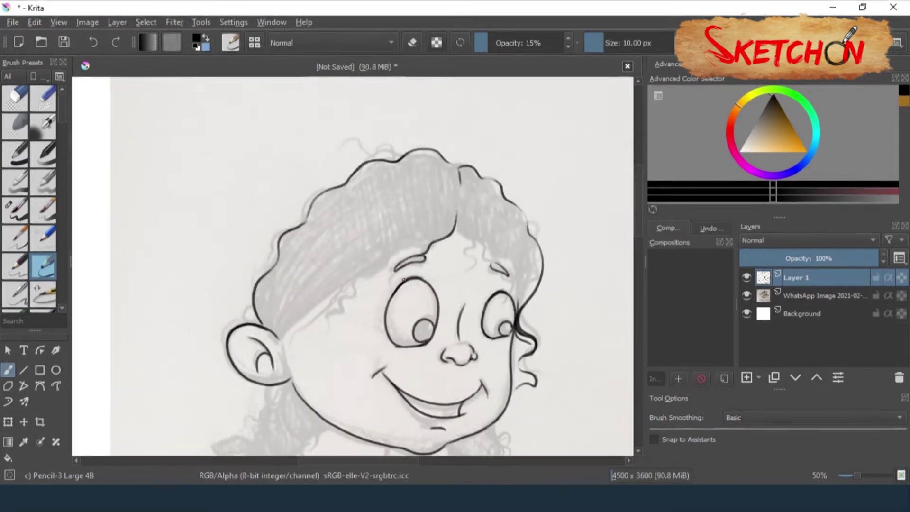
pyautogui.moveTo(326, 204)
pyautogui.mouseDown()
pyautogui.moveTo(332, 196)
pyautogui.moveTo(348, 260)
pyautogui.moveTo(337, 300)
pyautogui.mouseUp()
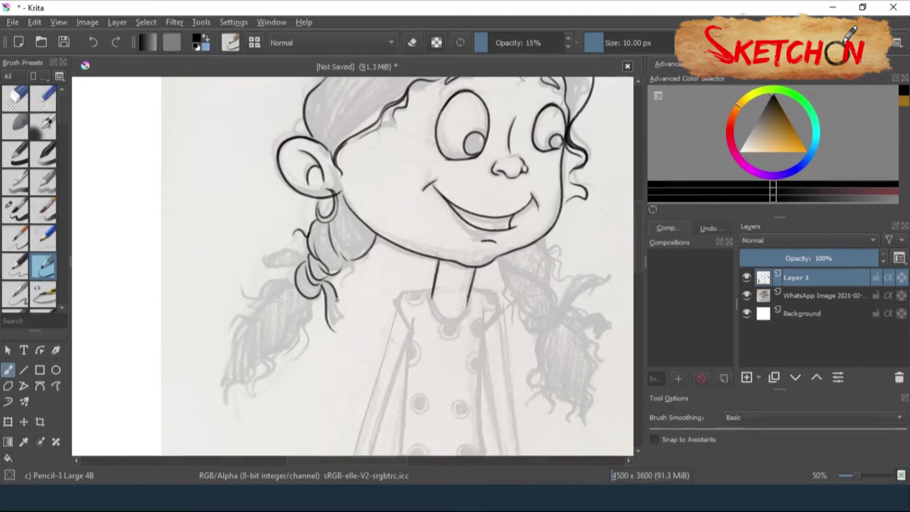
# - Ink the hair strands down both braids and the ribbon bow
pyautogui.moveTo(261, 313); pyautogui.dragTo(260, 376)
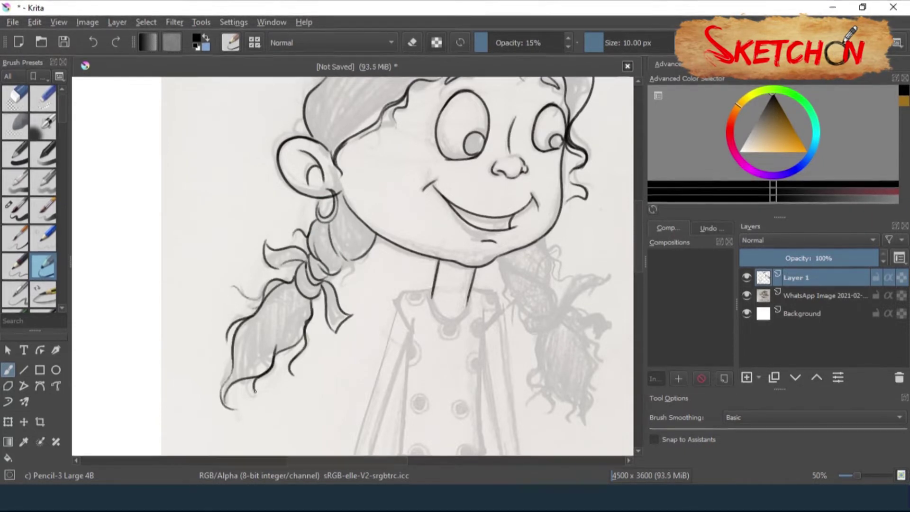
pyautogui.moveTo(379, 243); pyautogui.dragTo(430, 269)
pyautogui.moveTo(423, 231); pyautogui.dragTo(432, 256)
pyautogui.moveTo(438, 305); pyautogui.dragTo(489, 263)
pyautogui.moveTo(439, 316); pyautogui.dragTo(462, 418)
pyautogui.moveTo(434, 261); pyautogui.dragTo(439, 291)
# - Ink the collar, dress outline, inner arm line, hand and wrist bangle
pyautogui.moveTo(337, 168); pyautogui.dragTo(344, 204)
pyautogui.moveTo(417, 197)
pyautogui.mouseDown()
pyautogui.moveTo(419, 332)
pyautogui.moveTo(334, 331)
pyautogui.mouseUp()
pyautogui.moveTo(339, 95); pyautogui.dragTo(384, 123)
pyautogui.press('6')
pyautogui.press('6')
pyautogui.moveTo(230, 285)
pyautogui.mouseDown()
pyautogui.moveTo(385, 118)
pyautogui.moveTo(256, 268)
pyautogui.mouseUp()
pyautogui.hotkey('ctrl', 'z')
pyautogui.moveTo(391, 136)
pyautogui.mouseDown()
pyautogui.moveTo(256, 268)
pyautogui.moveTo(204, 366)
pyautogui.mouseUp()
pyautogui.moveTo(244, 259); pyautogui.dragTo(207, 284)
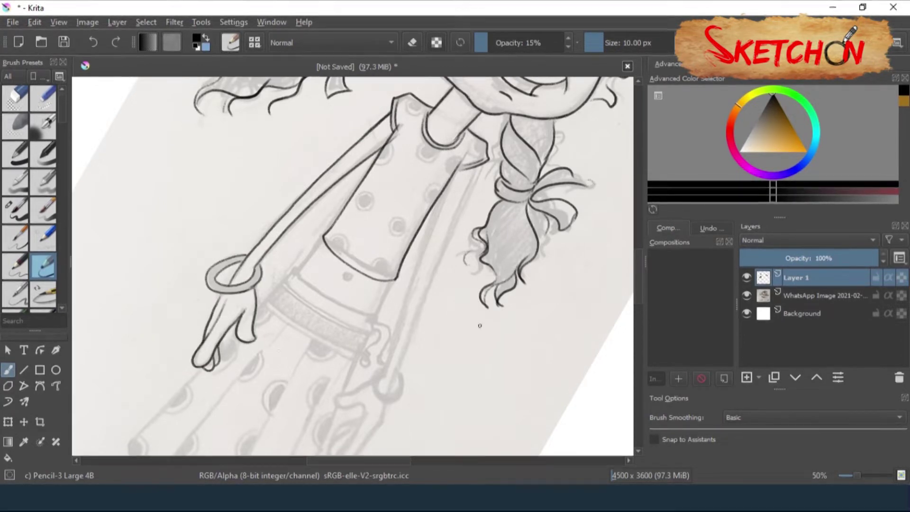
# - In canvas-only view, ink the right bangle, fingers, belly button, waistline and waist tie
pyautogui.press('5')
pyautogui.press('Tab')
pyautogui.moveTo(366, 222)
pyautogui.mouseDown()
pyautogui.moveTo(389, 239)
pyautogui.moveTo(331, 275)
pyautogui.mouseUp()
pyautogui.moveTo(387, 251); pyautogui.dragTo(374, 307)
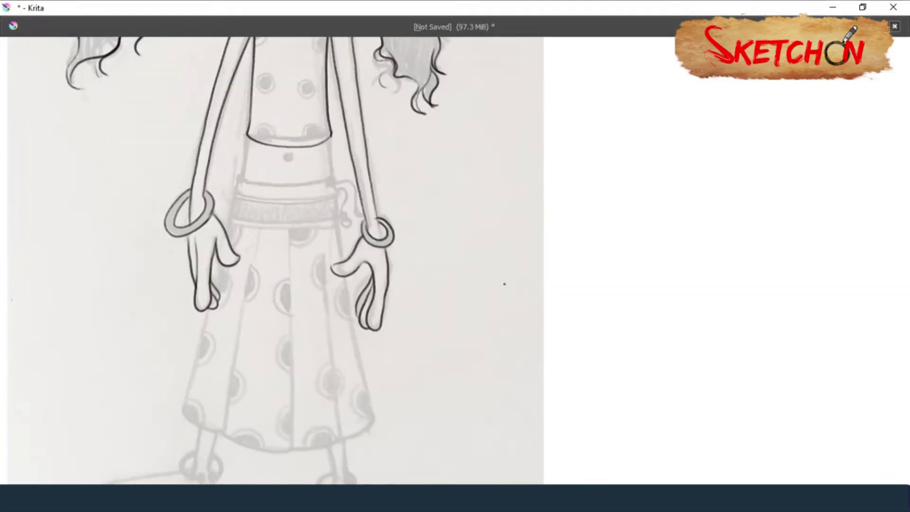
pyautogui.moveTo(505, 283); pyautogui.dragTo(689, 300)
pyautogui.moveTo(471, 172); pyautogui.dragTo(474, 173)
pyautogui.moveTo(423, 195); pyautogui.dragTo(513, 192)
pyautogui.moveTo(515, 190); pyautogui.dragTo(539, 222)
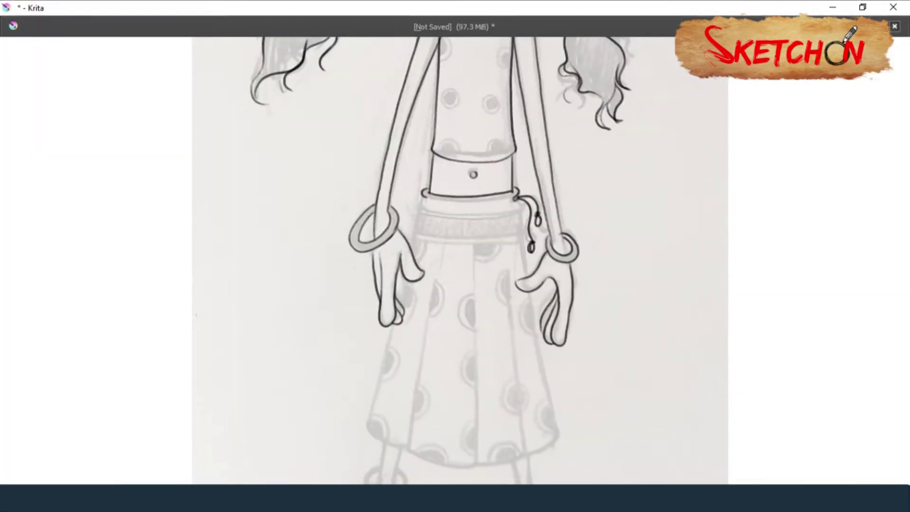
# - Ink the skirt's left and right edges, hem and two pleat lines
pyautogui.scroll(-3, 654, 248)
pyautogui.press('4')
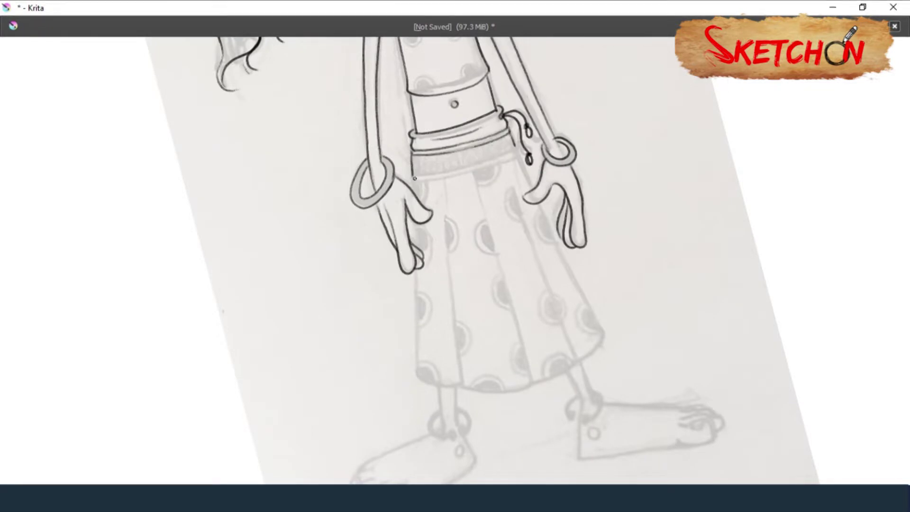
pyautogui.scroll(-3, 415, 178)
pyautogui.moveTo(413, 188); pyautogui.dragTo(530, 299)
pyautogui.moveTo(572, 179); pyautogui.dragTo(540, 122)
pyautogui.scroll(2, 636, 244)
pyautogui.hscroll(3, 636, 243)
pyautogui.moveTo(419, 179); pyautogui.dragTo(476, 330)
pyautogui.moveTo(388, 199); pyautogui.dragTo(430, 352)
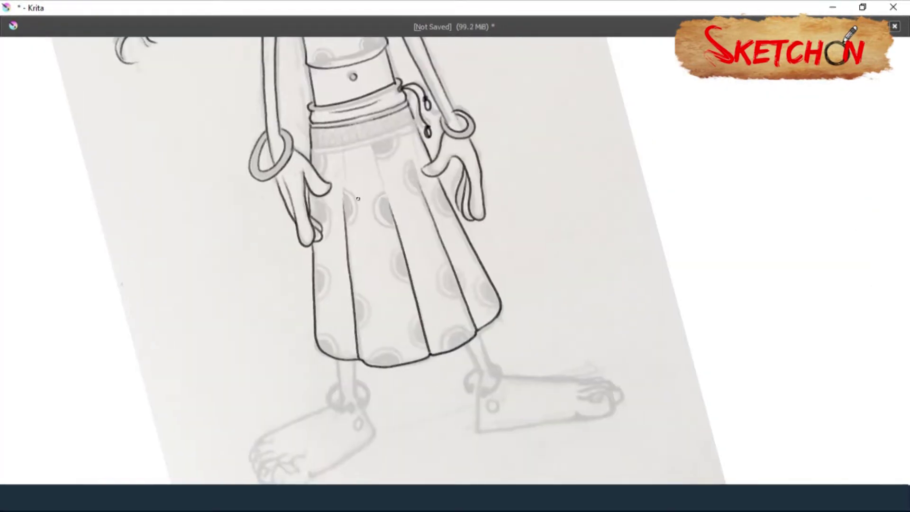
pyautogui.scroll(-6, 430, 190)
pyautogui.hscroll(-2, 430, 189)
# - Outline both feet with their toes and the anklet rings on each ankle
pyautogui.moveTo(408, 208); pyautogui.dragTo(448, 203)
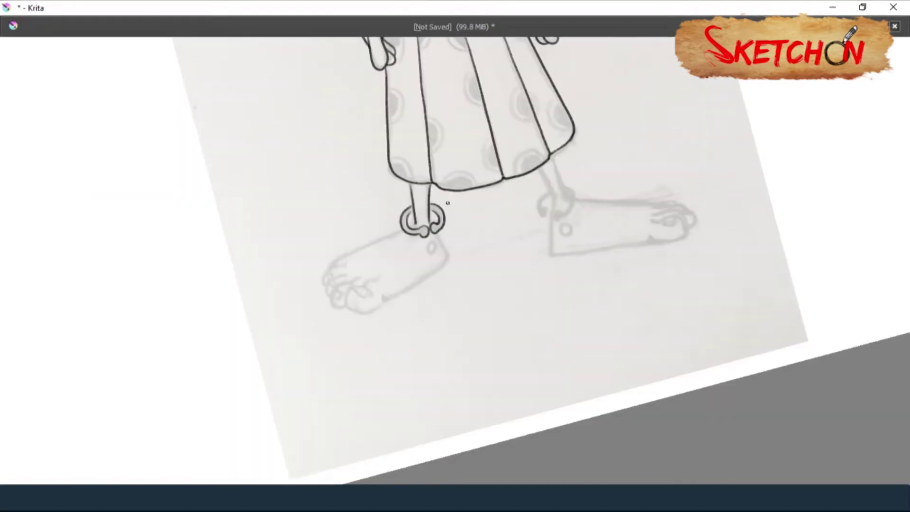
pyautogui.moveTo(361, 297); pyautogui.dragTo(446, 262)
pyautogui.moveTo(336, 305)
pyautogui.mouseDown()
pyautogui.moveTo(346, 278)
pyautogui.moveTo(404, 230)
pyautogui.mouseUp()
pyautogui.moveTo(433, 243); pyautogui.dragTo(432, 244)
pyautogui.moveTo(551, 254); pyautogui.dragTo(683, 240)
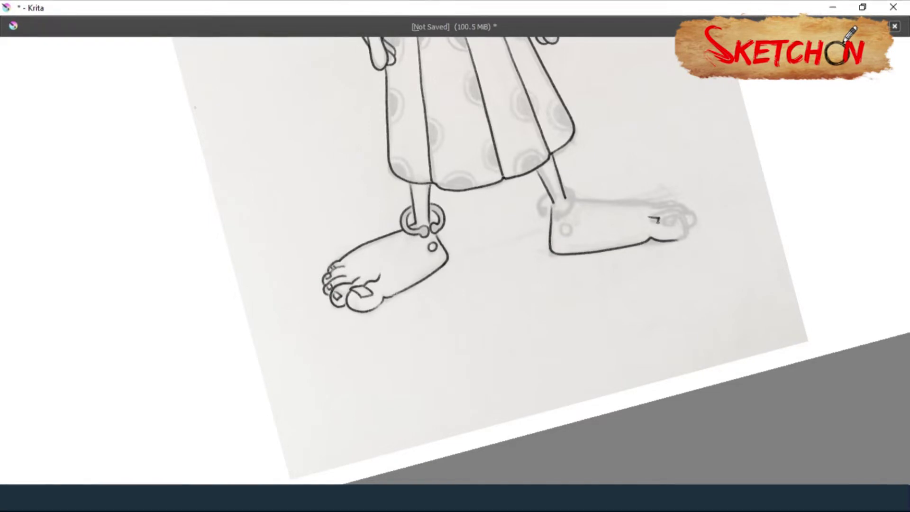
pyautogui.moveTo(677, 209); pyautogui.dragTo(693, 227)
pyautogui.moveTo(545, 195); pyautogui.dragTo(566, 211)
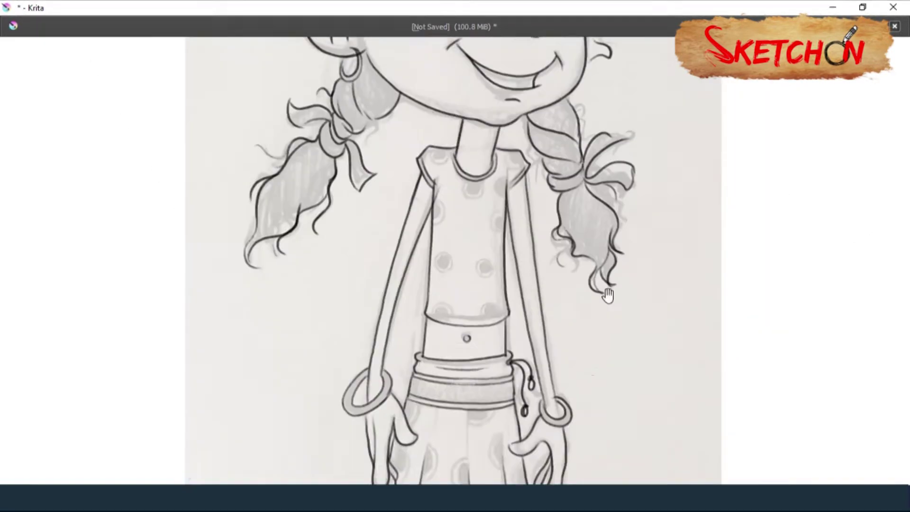
# - Ink the polka dots along the neckline and on the torso
pyautogui.moveTo(434, 190); pyautogui.dragTo(433, 190)
pyautogui.moveTo(468, 224); pyautogui.dragTo(466, 224)
pyautogui.moveTo(511, 195); pyautogui.dragTo(495, 221)
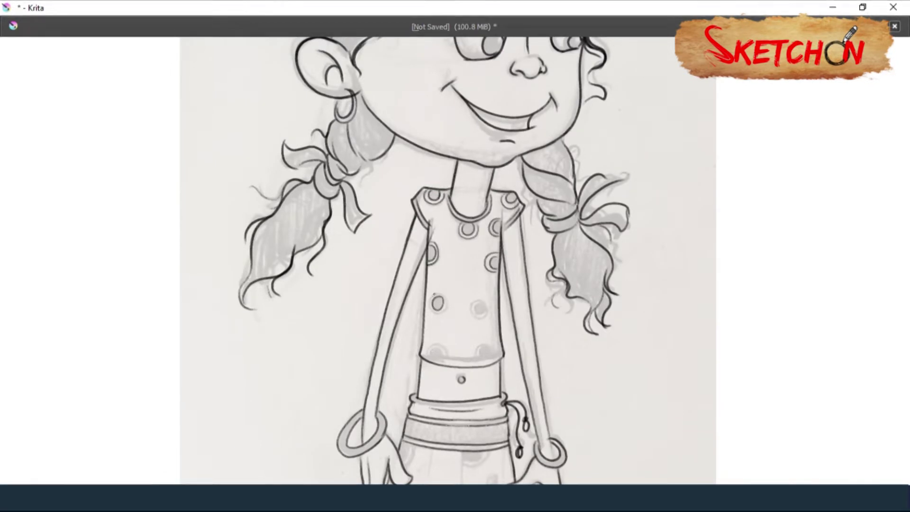
pyautogui.moveTo(480, 300); pyautogui.dragTo(480, 301)
pyautogui.moveTo(433, 350); pyautogui.dragTo(432, 351)
pyautogui.moveTo(488, 353); pyautogui.dragTo(486, 353)
# - Outline the polka dots scattered across the skirt
pyautogui.moveTo(531, 229); pyautogui.dragTo(548, 255)
pyautogui.moveTo(517, 283); pyautogui.dragTo(516, 284)
pyautogui.moveTo(452, 270); pyautogui.dragTo(450, 271)
pyautogui.moveTo(434, 337); pyautogui.dragTo(433, 338)
pyautogui.moveTo(468, 373); pyautogui.dragTo(466, 374)
pyautogui.moveTo(426, 403); pyautogui.dragTo(425, 404)
pyautogui.moveTo(515, 340); pyautogui.dragTo(514, 340)
pyautogui.moveTo(476, 434); pyautogui.dragTo(475, 435)
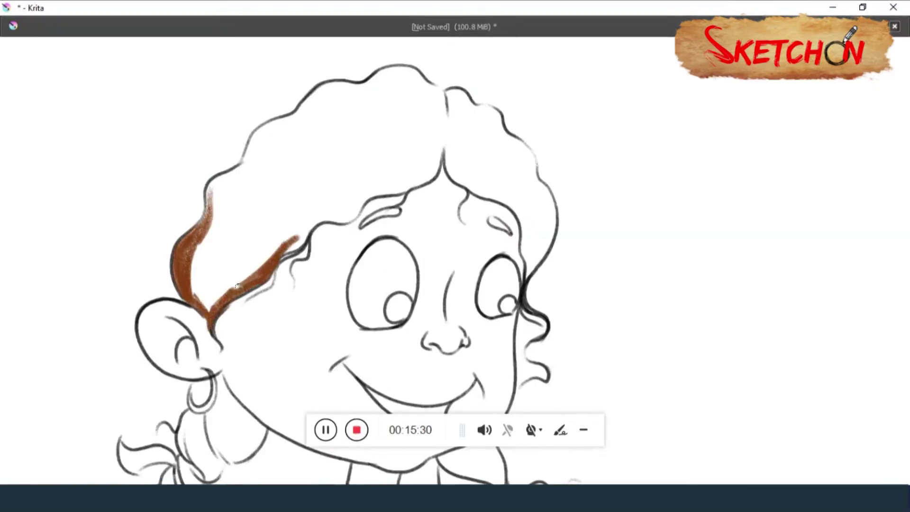
# - Paint the left hair mass and upper-left hair brown
pyautogui.moveTo(236, 286)
pyautogui.mouseDown()
pyautogui.moveTo(199, 213)
pyautogui.moveTo(327, 216)
pyautogui.mouseUp()
pyautogui.moveTo(285, 237); pyautogui.dragTo(360, 204)
pyautogui.moveTo(223, 218); pyautogui.dragTo(309, 143)
pyautogui.moveTo(223, 265)
pyautogui.mouseDown()
pyautogui.moveTo(208, 194)
pyautogui.moveTo(188, 223)
pyautogui.mouseUp()
pyautogui.moveTo(441, 152); pyautogui.dragTo(365, 199)
pyautogui.moveTo(247, 161)
pyautogui.mouseDown()
pyautogui.moveTo(306, 112)
pyautogui.moveTo(280, 123)
pyautogui.mouseUp()
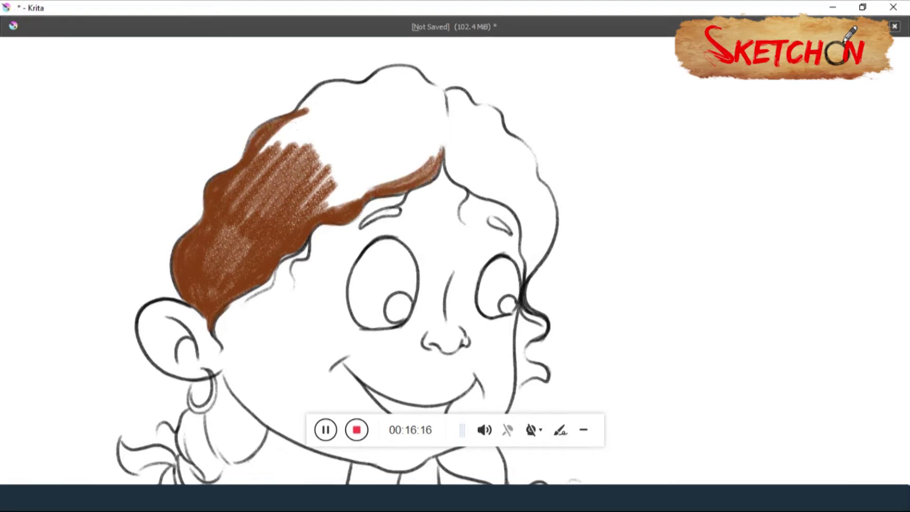
# - Fill the upper and right side of the hair brown, covering remaining white patches
pyautogui.moveTo(438, 97); pyautogui.dragTo(265, 171)
pyautogui.moveTo(294, 213); pyautogui.dragTo(404, 148)
pyautogui.moveTo(427, 118); pyautogui.dragTo(317, 101)
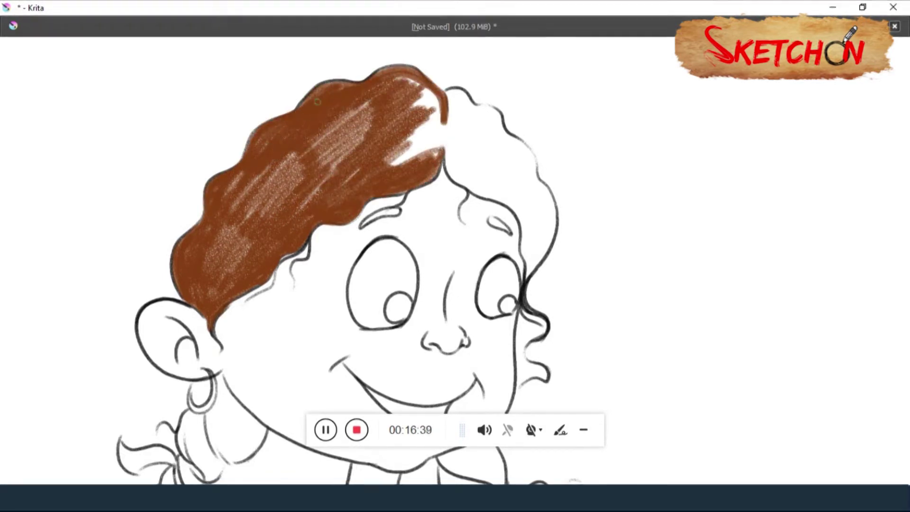
pyautogui.moveTo(441, 123); pyautogui.dragTo(389, 162)
pyautogui.moveTo(369, 71); pyautogui.dragTo(426, 104)
pyautogui.moveTo(374, 105); pyautogui.dragTo(247, 218)
pyautogui.moveTo(304, 166); pyautogui.dragTo(251, 228)
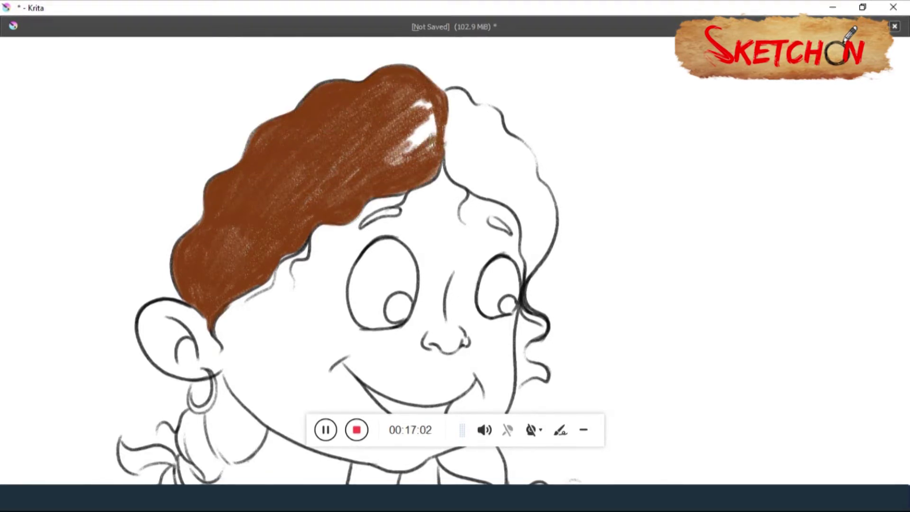
pyautogui.moveTo(450, 104)
pyautogui.mouseDown()
pyautogui.moveTo(455, 180)
pyautogui.moveTo(503, 200)
pyautogui.moveTo(474, 152)
pyautogui.moveTo(528, 174)
pyautogui.moveTo(526, 265)
pyautogui.mouseUp()
pyautogui.moveTo(531, 180); pyautogui.dragTo(550, 261)
pyautogui.moveTo(540, 197); pyautogui.dragTo(550, 252)
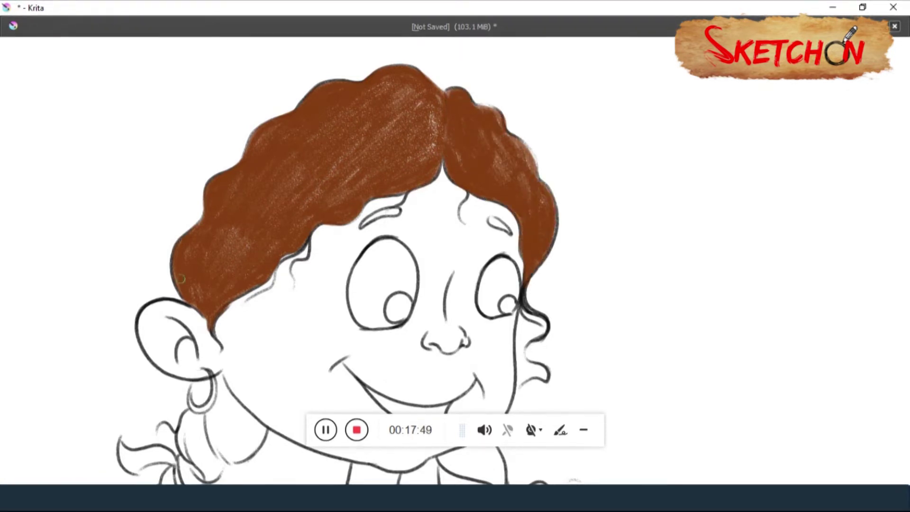
# - Paint the left braid and its tail brown
pyautogui.scroll(-5, 292, 323)
pyautogui.moveTo(284, 189)
pyautogui.mouseDown()
pyautogui.moveTo(259, 275)
pyautogui.moveTo(332, 260)
pyautogui.moveTo(251, 303)
pyautogui.moveTo(204, 394)
pyautogui.mouseUp()
pyautogui.moveTo(228, 299); pyautogui.dragTo(162, 418)
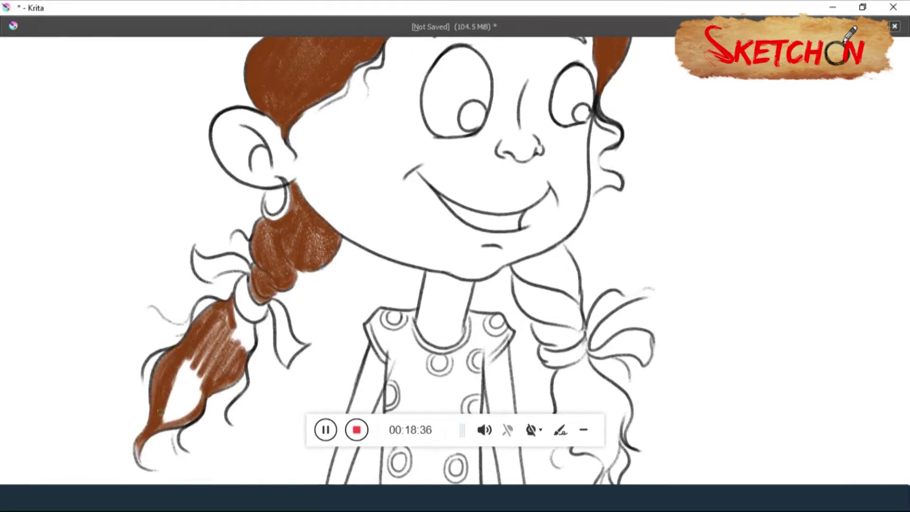
pyautogui.moveTo(199, 353); pyautogui.dragTo(157, 427)
pyautogui.moveTo(225, 315); pyautogui.dragTo(195, 408)
pyautogui.moveTo(251, 308); pyautogui.dragTo(221, 335)
# - Paint the right braid and its lower tail brown
pyautogui.moveTo(517, 280)
pyautogui.mouseDown()
pyautogui.moveTo(576, 327)
pyautogui.moveTo(583, 349)
pyautogui.mouseUp()
pyautogui.moveTo(564, 249)
pyautogui.mouseDown()
pyautogui.moveTo(517, 284)
pyautogui.moveTo(579, 328)
pyautogui.moveTo(513, 160)
pyautogui.mouseUp()
pyautogui.moveTo(488, 190)
pyautogui.mouseDown()
pyautogui.moveTo(517, 256)
pyautogui.moveTo(531, 258)
pyautogui.mouseUp()
pyautogui.moveTo(498, 209); pyautogui.dragTo(550, 285)
pyautogui.moveTo(517, 247); pyautogui.dragTo(546, 293)
pyautogui.moveTo(531, 256); pyautogui.dragTo(541, 332)
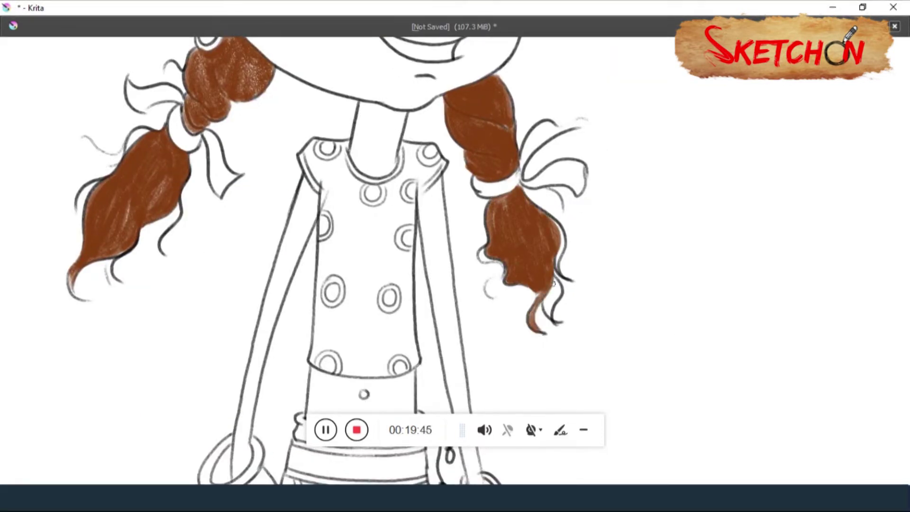
pyautogui.moveTo(560, 222); pyautogui.dragTo(557, 270)
pyautogui.moveTo(493, 201); pyautogui.dragTo(495, 242)
# - Pick a peach skin colour in the Advanced Color Selector
pyautogui.scroll(5, 600, 242)
pyautogui.press('Tab')
pyautogui.click(763, 150)
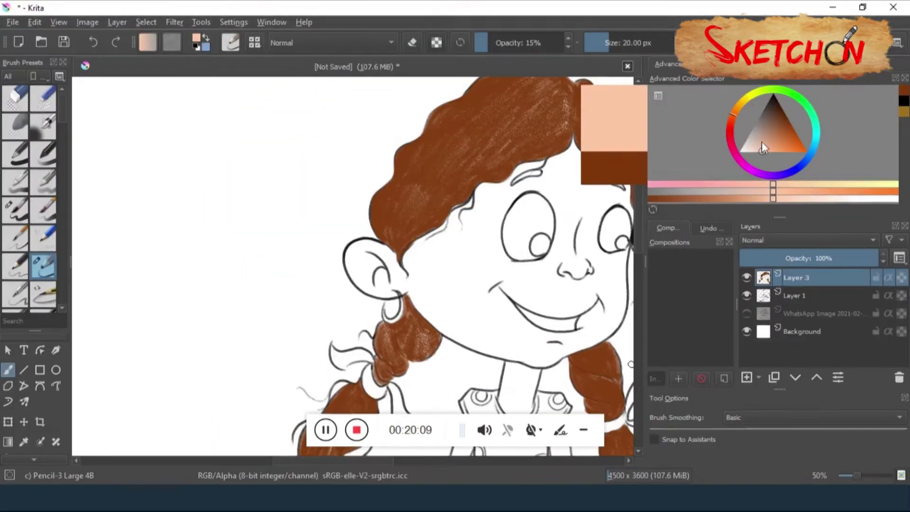
# - Add a skin layer beneath the line art, enlarge the brush and paint the ear peach
pyautogui.press('Insert')
pyautogui.press('Tab')
pyautogui.moveTo(277, 204); pyautogui.dragTo(303, 225)
pyautogui.press('Tab')
pyautogui.moveTo(796, 277); pyautogui.dragTo(803, 304)
pyautogui.press('Tab')
# - Paint the cheek, face edge, chin and neck peach
pyautogui.moveTo(346, 199); pyautogui.dragTo(360, 280)
pyautogui.moveTo(427, 147)
pyautogui.mouseDown()
pyautogui.moveTo(382, 199)
pyautogui.moveTo(470, 138)
pyautogui.moveTo(516, 143)
pyautogui.moveTo(545, 208)
pyautogui.moveTo(544, 254)
pyautogui.moveTo(474, 237)
pyautogui.moveTo(446, 132)
pyautogui.moveTo(407, 275)
pyautogui.moveTo(389, 266)
pyautogui.mouseUp()
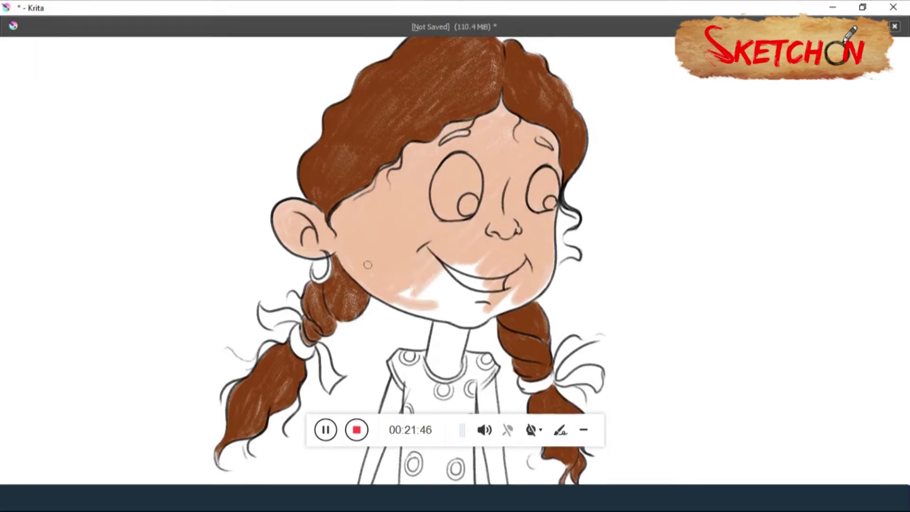
pyautogui.moveTo(453, 271); pyautogui.dragTo(549, 267)
pyautogui.moveTo(458, 317)
pyautogui.mouseDown()
pyautogui.moveTo(445, 373)
pyautogui.moveTo(501, 96)
pyautogui.mouseUp()
# - Paint the arms peach
pyautogui.scroll(-5, 359, 192)
pyautogui.moveTo(391, 168); pyautogui.dragTo(351, 303)
pyautogui.moveTo(351, 266); pyautogui.dragTo(335, 386)
pyautogui.moveTo(393, 163); pyautogui.dragTo(377, 211)
pyautogui.moveTo(473, 176); pyautogui.dragTo(519, 398)
# - Paint the hands and left foot peach
pyautogui.scroll(-5, 591, 324)
pyautogui.moveTo(344, 299); pyautogui.dragTo(349, 225)
pyautogui.moveTo(514, 221); pyautogui.dragTo(507, 325)
pyautogui.scroll(-5, 510, 322)
pyautogui.moveTo(379, 204); pyautogui.dragTo(365, 246)
pyautogui.moveTo(360, 251); pyautogui.dragTo(259, 274)
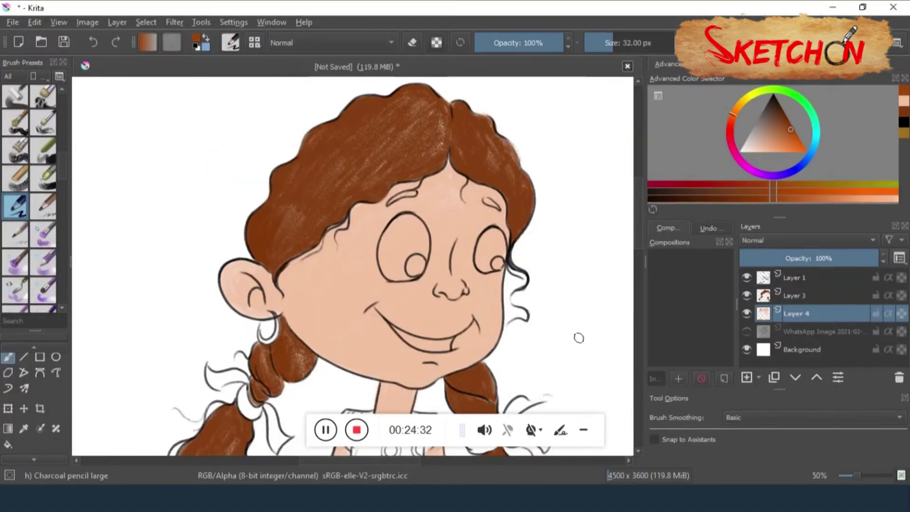
pyautogui.press('Tab')
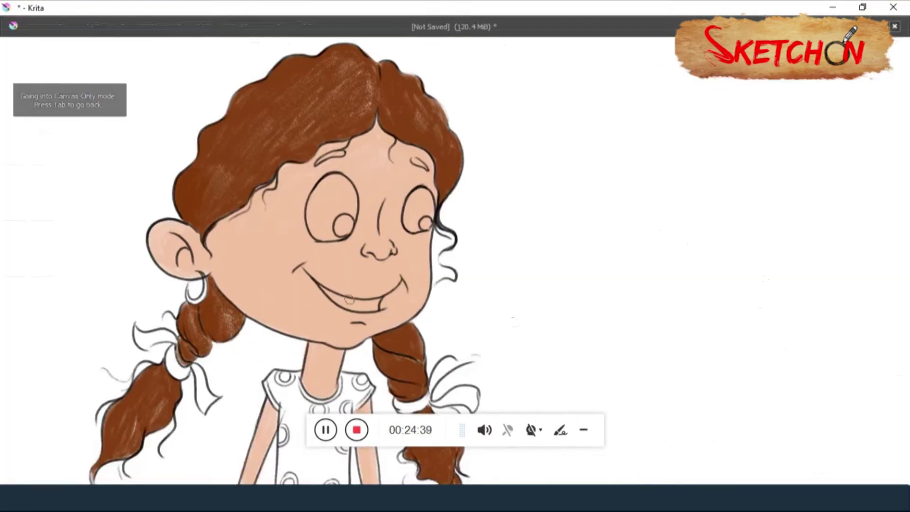
# - Brush darker brown shading over the top of the hair in canvas-only view
pyautogui.moveTo(329, 79); pyautogui.dragTo(335, 95)
pyautogui.moveTo(279, 76); pyautogui.dragTo(304, 99)
pyautogui.moveTo(291, 140); pyautogui.dragTo(305, 150)
pyautogui.press('Tab')
pyautogui.press('Tab')
pyautogui.press('Tab')
pyautogui.press('Tab')
# - Shade the left and upper-left hair with darker brown strokes
pyautogui.moveTo(271, 178); pyautogui.dragTo(255, 190)
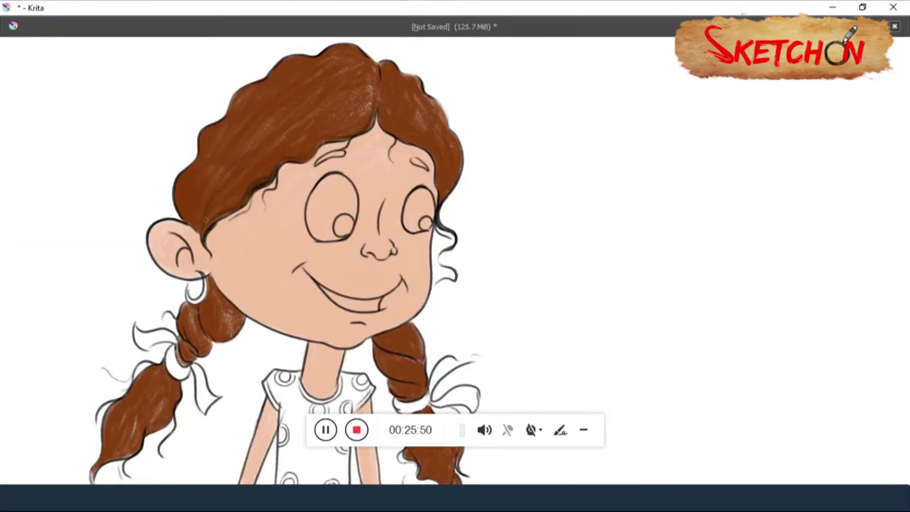
pyautogui.moveTo(279, 161); pyautogui.dragTo(251, 179)
pyautogui.moveTo(242, 196); pyautogui.dragTo(205, 222)
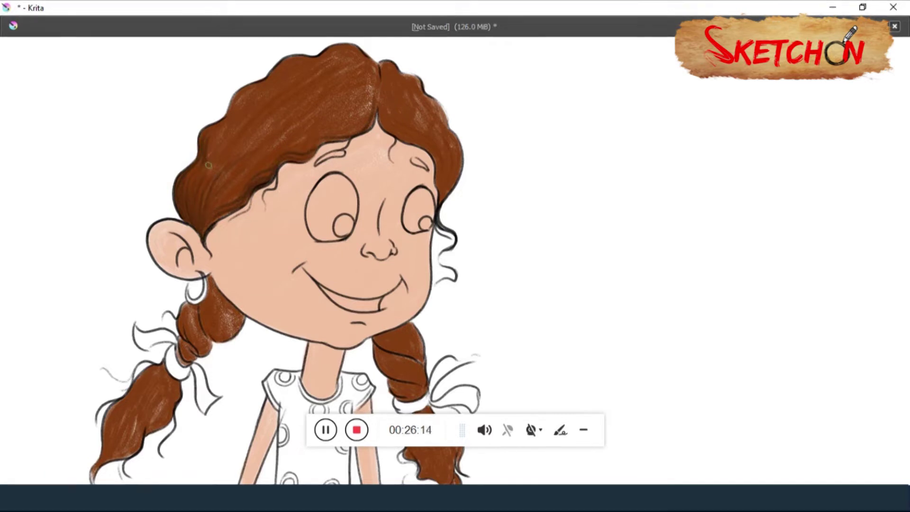
pyautogui.moveTo(205, 145); pyautogui.dragTo(225, 124)
pyautogui.moveTo(326, 57); pyautogui.dragTo(305, 90)
pyautogui.moveTo(238, 125); pyautogui.dragTo(252, 122)
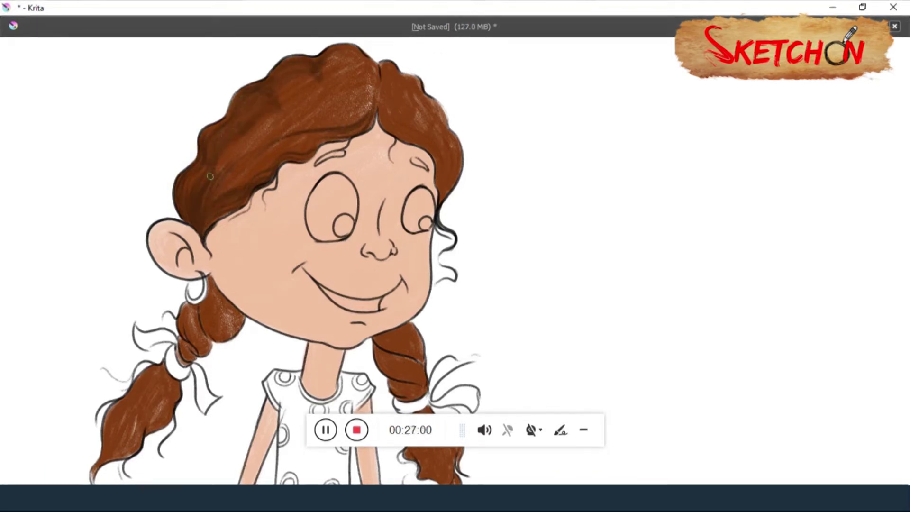
pyautogui.moveTo(234, 163); pyautogui.dragTo(287, 119)
pyautogui.moveTo(232, 184)
pyautogui.mouseDown()
pyautogui.moveTo(294, 126)
pyautogui.moveTo(304, 139)
pyautogui.mouseUp()
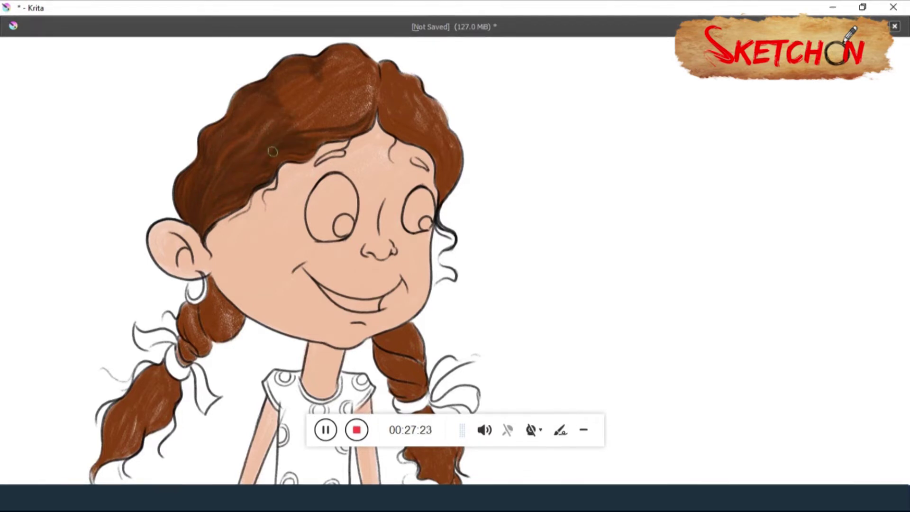
# - Darken the right hair lock and the top highlight with brown strokes
pyautogui.moveTo(393, 118); pyautogui.dragTo(453, 190)
pyautogui.moveTo(443, 147); pyautogui.dragTo(458, 197)
pyautogui.moveTo(308, 78)
pyautogui.mouseDown()
pyautogui.moveTo(266, 97)
pyautogui.moveTo(284, 81)
pyautogui.mouseUp()
pyautogui.moveTo(372, 81); pyautogui.dragTo(320, 69)
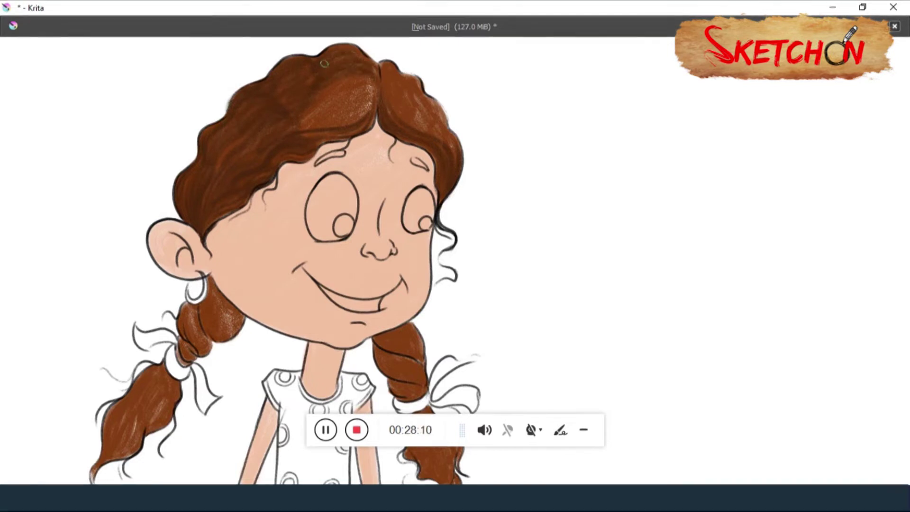
pyautogui.moveTo(372, 93); pyautogui.dragTo(301, 129)
pyautogui.moveTo(363, 128); pyautogui.dragTo(303, 144)
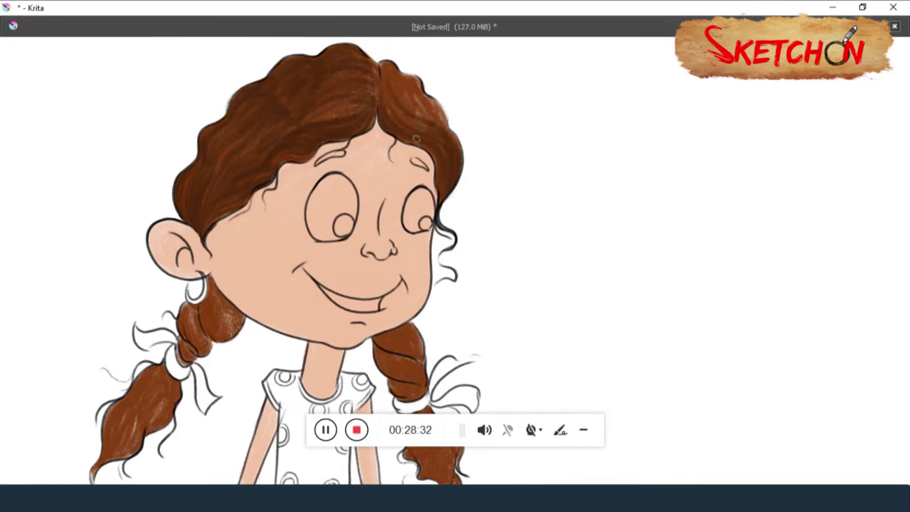
pyautogui.moveTo(389, 83); pyautogui.dragTo(453, 161)
# - Shade the left pigtail darker brown, pan down, and restore the full interface
pyautogui.moveTo(211, 282); pyautogui.dragTo(204, 337)
pyautogui.moveTo(232, 306); pyautogui.dragTo(180, 348)
pyautogui.moveTo(129, 395); pyautogui.dragTo(107, 451)
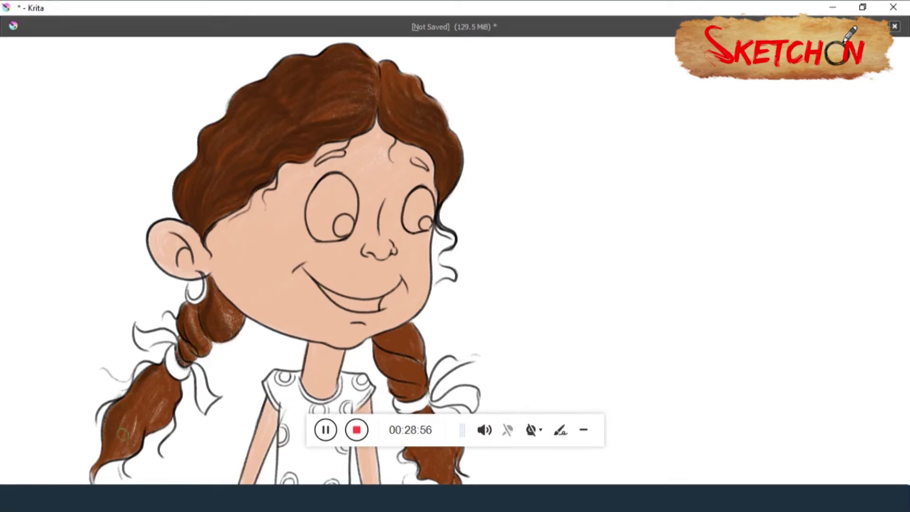
pyautogui.moveTo(175, 364); pyautogui.dragTo(149, 433)
pyautogui.moveTo(396, 332); pyautogui.dragTo(395, 114)
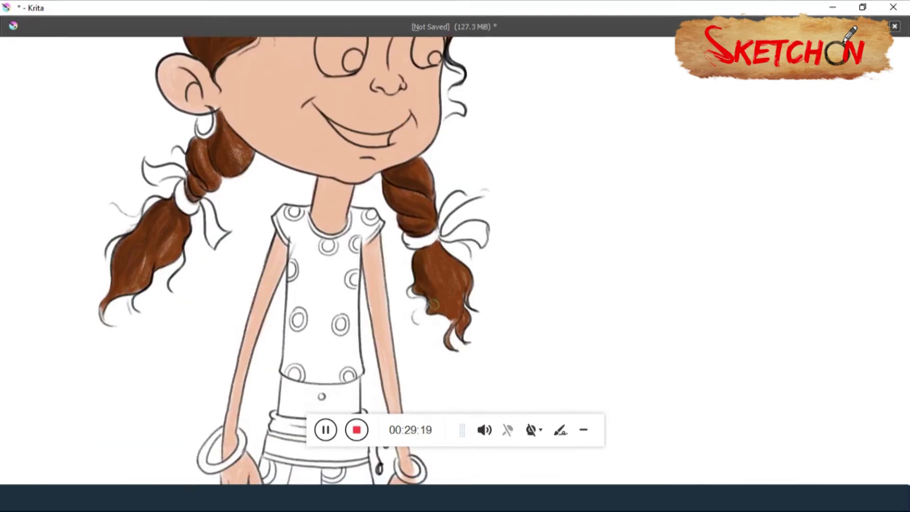
pyautogui.moveTo(552, 214); pyautogui.dragTo(628, 214)
pyautogui.press('Tab')
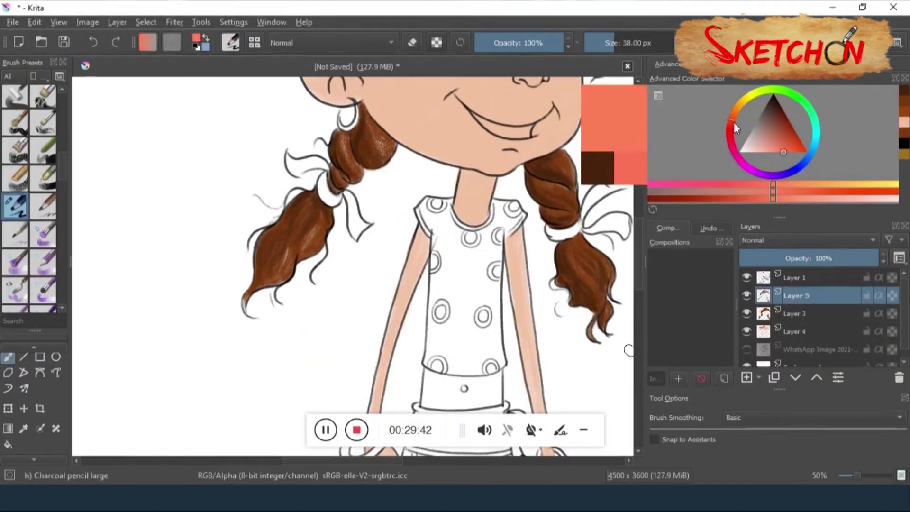
# - Add a new layer and colour the shirt red up to the right shoulder
pyautogui.click(747, 377)
pyautogui.moveTo(421, 204); pyautogui.dragTo(455, 285)
pyautogui.moveTo(445, 218); pyautogui.dragTo(465, 351)
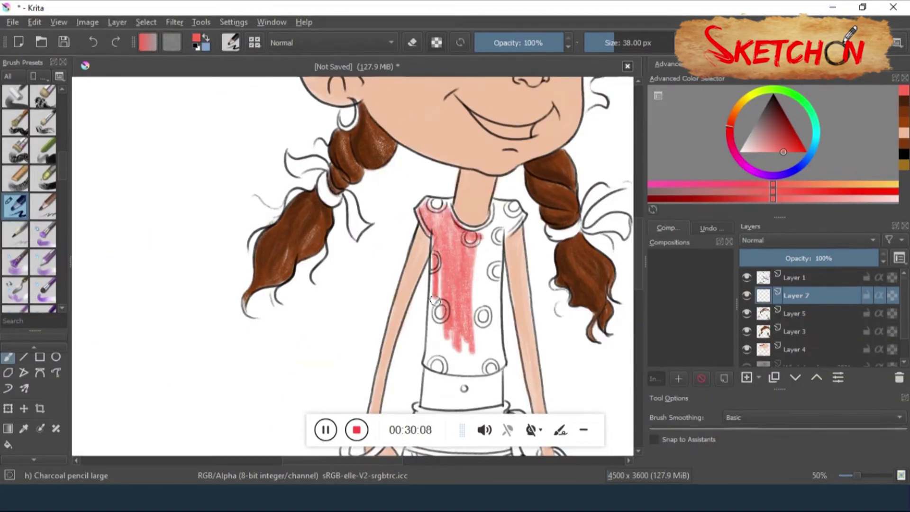
pyautogui.moveTo(436, 242); pyautogui.dragTo(434, 355)
pyautogui.moveTo(474, 242); pyautogui.dragTo(455, 372)
pyautogui.moveTo(493, 360); pyautogui.dragTo(496, 211)
pyautogui.moveTo(430, 222)
pyautogui.mouseDown()
pyautogui.moveTo(465, 365)
pyautogui.moveTo(498, 251)
pyautogui.mouseUp()
pyautogui.moveTo(490, 361)
pyautogui.mouseDown()
pyautogui.moveTo(502, 204)
pyautogui.moveTo(516, 213)
pyautogui.mouseUp()
# - Colour the pleated skirt red with several layered strokes
pyautogui.scroll(-10, 522, 265)
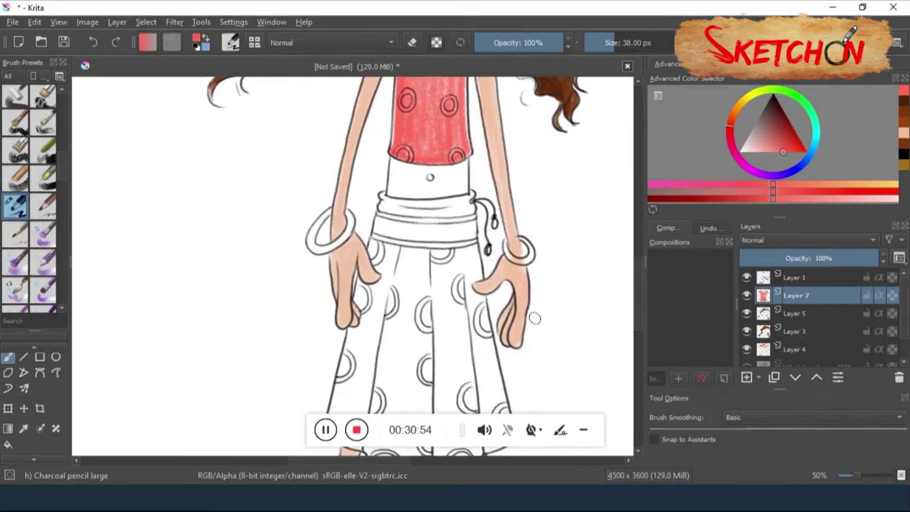
pyautogui.moveTo(332, 166); pyautogui.dragTo(379, 375)
pyautogui.moveTo(403, 171); pyautogui.dragTo(427, 375)
pyautogui.moveTo(446, 213); pyautogui.dragTo(450, 355)
pyautogui.moveTo(332, 190); pyautogui.dragTo(449, 356)
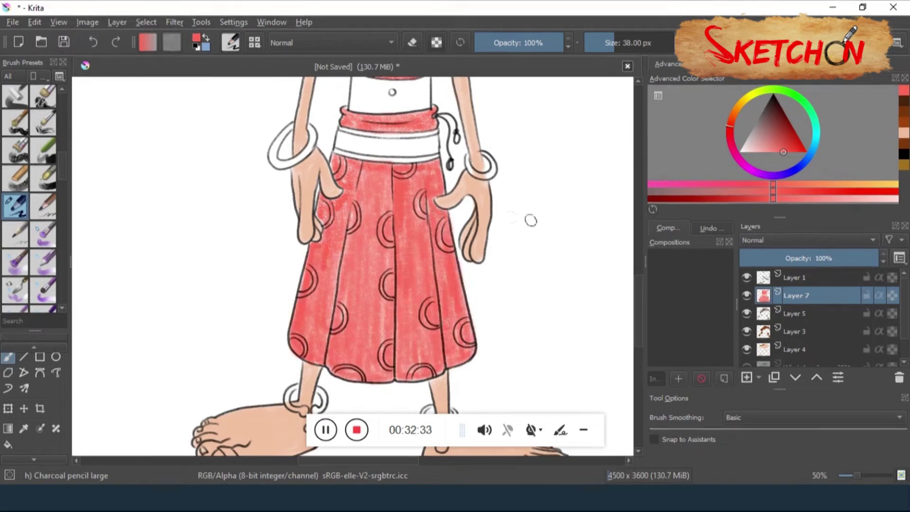
pyautogui.scroll(5, 531, 217)
# - Tint the bare waist with skin tone and paint the waistband yellow
pyautogui.click(904, 132)
pyautogui.moveTo(360, 228); pyautogui.dragTo(413, 253)
pyautogui.click(782, 151)
pyautogui.moveTo(337, 284)
pyautogui.mouseDown()
pyautogui.moveTo(418, 289)
pyautogui.moveTo(484, 308)
pyautogui.moveTo(472, 305)
pyautogui.mouseUp()
# - Sample the skirt's red and paint the left bangle red
pyautogui.press('p')
pyautogui.click(408, 349)
pyautogui.press('b')
pyautogui.moveTo(292, 308); pyautogui.dragTo(280, 285)
# - Pick a skin tone, add Layer 8, and paint skin down the neck
pyautogui.scroll(10, 360, 265)
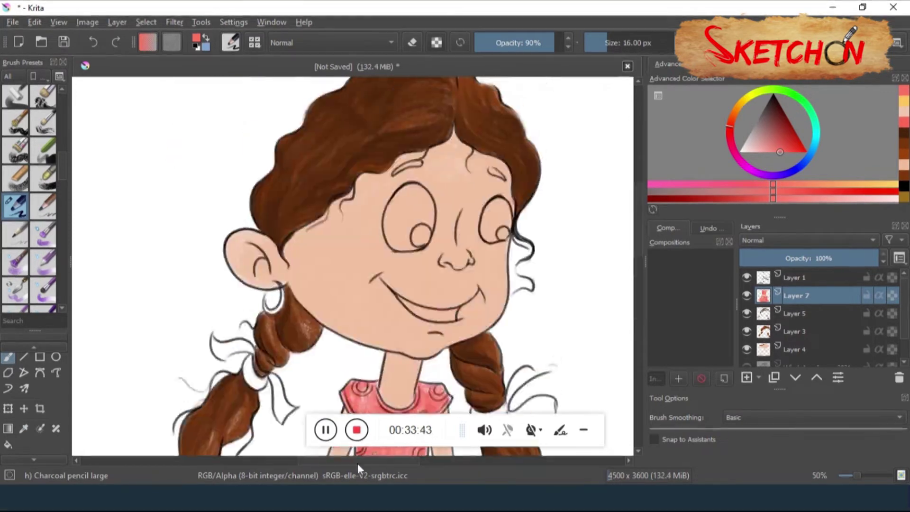
pyautogui.keyDown('ctrl'); pyautogui.click(453, 280); pyautogui.keyUp('ctrl')
pyautogui.press('Insert')
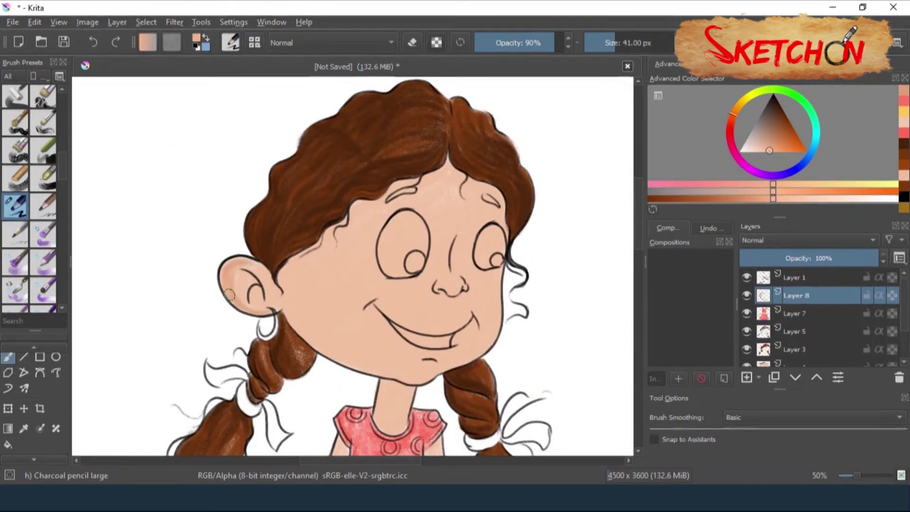
pyautogui.moveTo(386, 383); pyautogui.dragTo(389, 429)
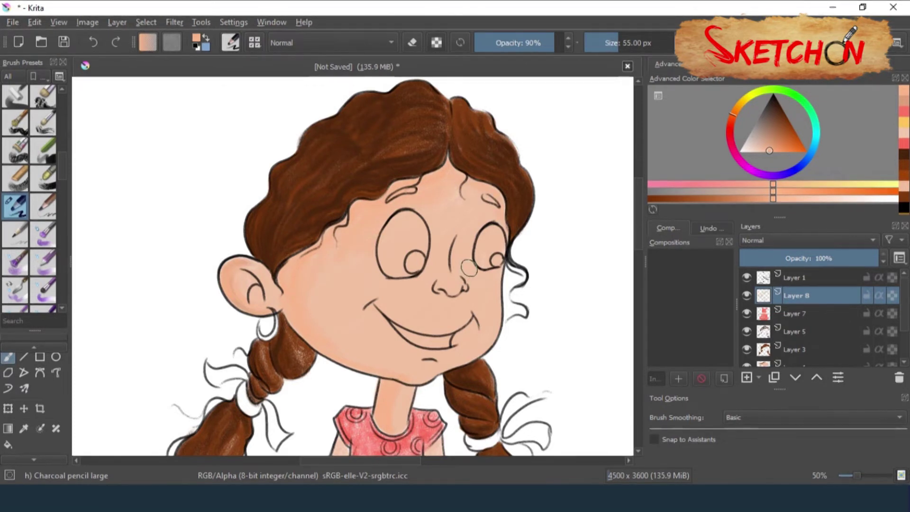
# - Paint white eye highlights, then blush both cheeks and the nose pink
pyautogui.press('x')
pyautogui.moveTo(393, 223); pyautogui.dragTo(412, 265)
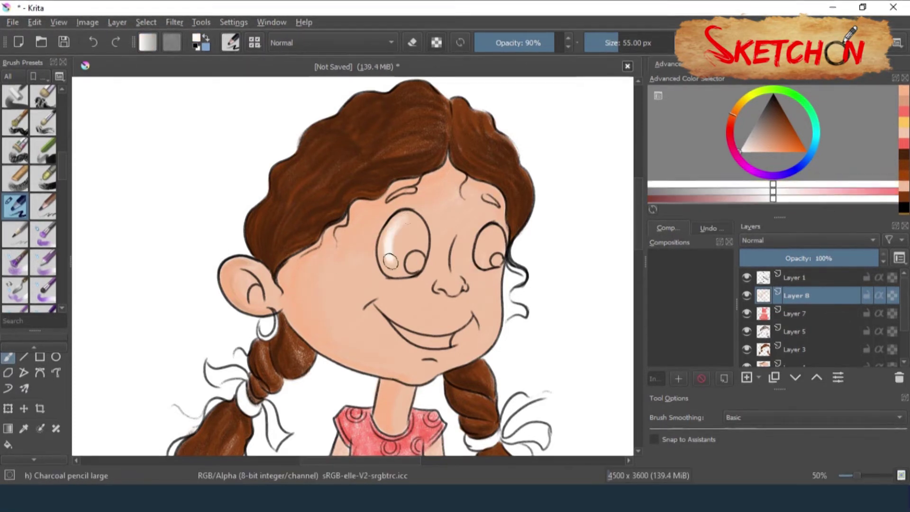
pyautogui.moveTo(489, 232); pyautogui.dragTo(495, 256)
pyautogui.keyDown('ctrl'); pyautogui.click(389, 426); pyautogui.keyUp('ctrl')
pyautogui.moveTo(332, 285); pyautogui.dragTo(360, 313)
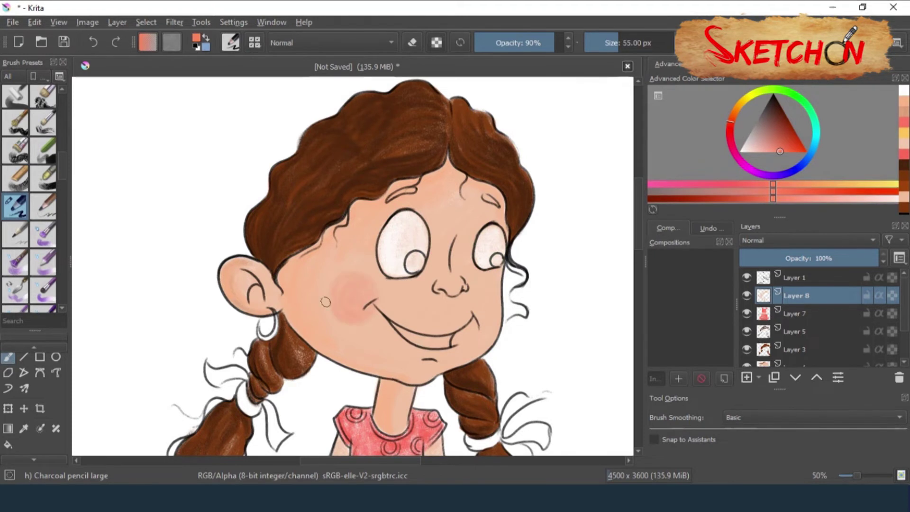
pyautogui.moveTo(494, 305); pyautogui.dragTo(459, 281)
# - Sample the hair's orange-brown and paint brown irises in both eyes
pyautogui.keyDown('ctrl'); pyautogui.click(510, 170); pyautogui.keyUp('ctrl')
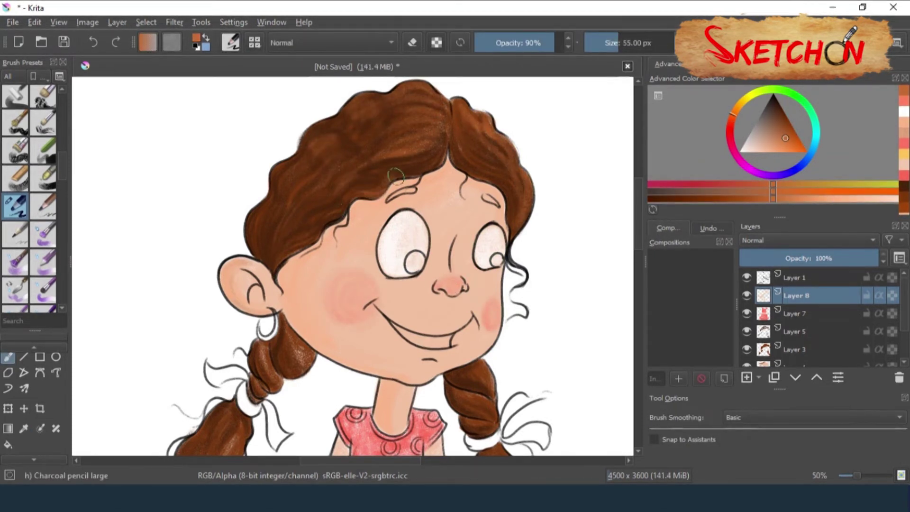
pyautogui.moveTo(509, 389)
pyautogui.mouseDown()
pyautogui.moveTo(481, 266)
pyautogui.moveTo(489, 384)
pyautogui.mouseUp()
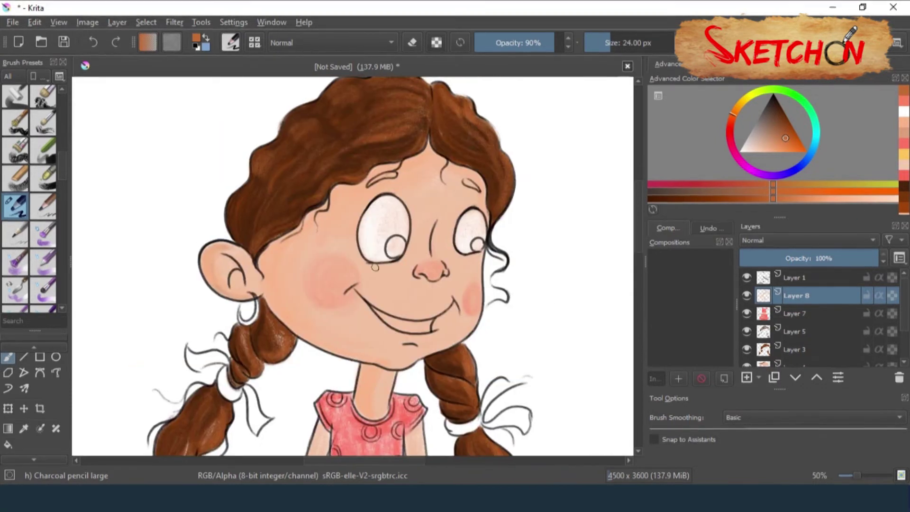
pyautogui.moveTo(391, 244); pyautogui.dragTo(396, 249)
pyautogui.moveTo(476, 242); pyautogui.dragTo(479, 247)
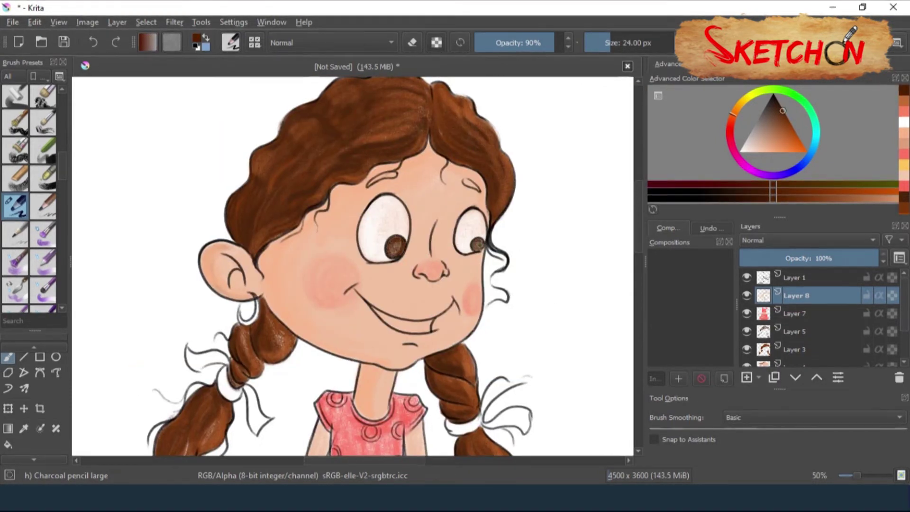
pyautogui.moveTo(394, 244); pyautogui.dragTo(399, 252)
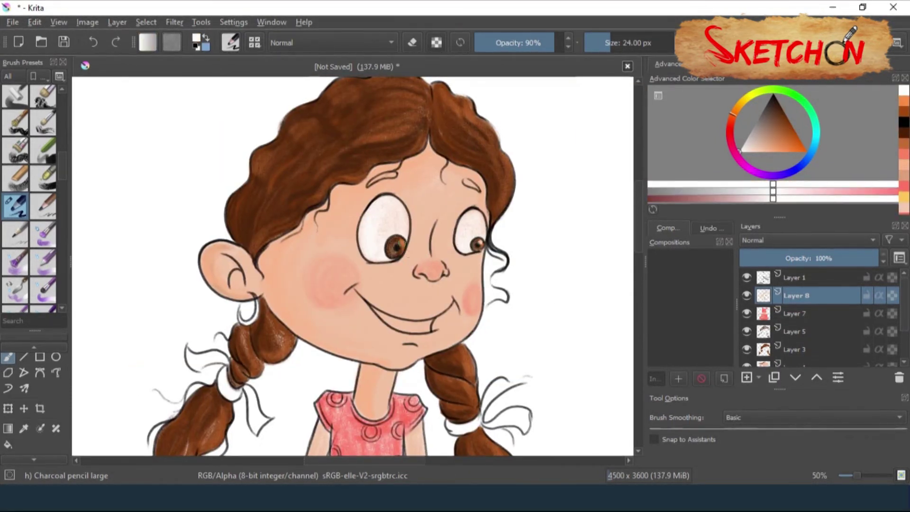
# - Paint white teeth in the mouth and an orange shadow under the chin
pyautogui.keyDown('ctrl'); pyautogui.click(460, 238); pyautogui.keyUp('ctrl')
pyautogui.keyDown('ctrl'); pyautogui.click(364, 245); pyautogui.keyUp('ctrl')
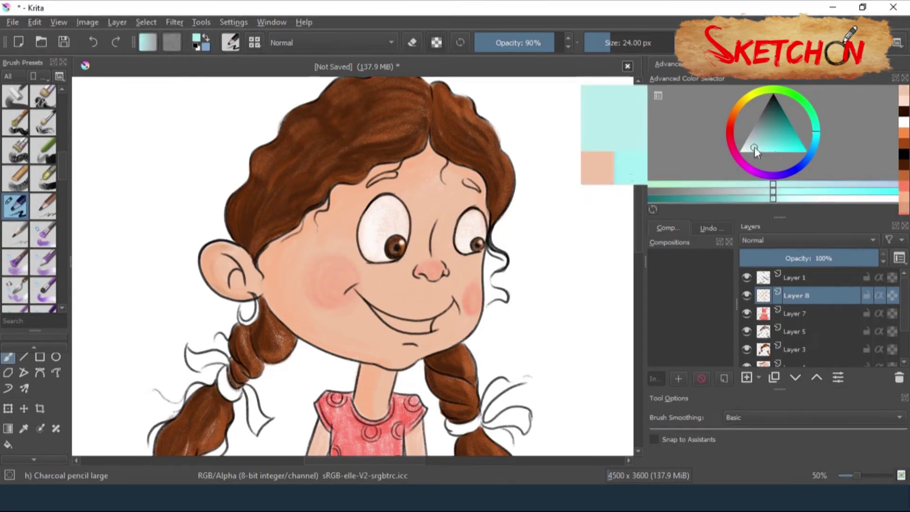
pyautogui.keyDown('ctrl'); pyautogui.click(478, 272); pyautogui.keyUp('ctrl')
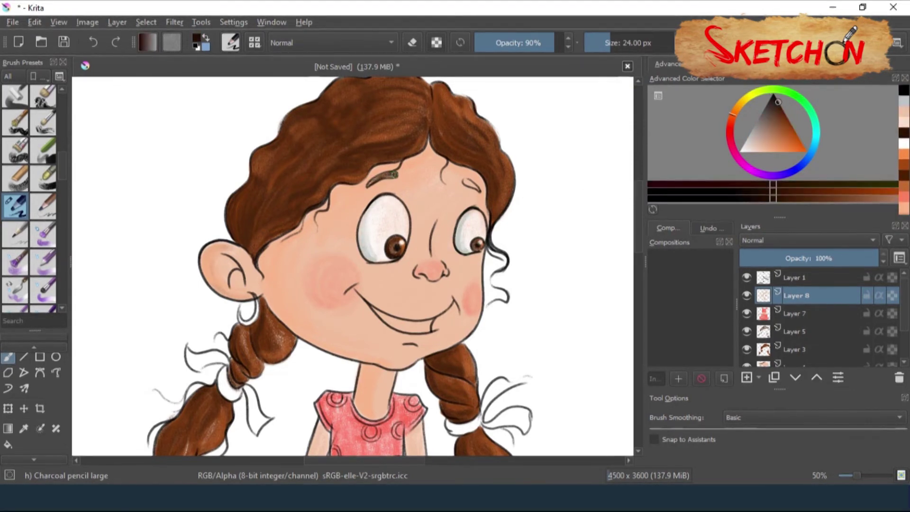
pyautogui.moveTo(381, 317); pyautogui.dragTo(431, 327)
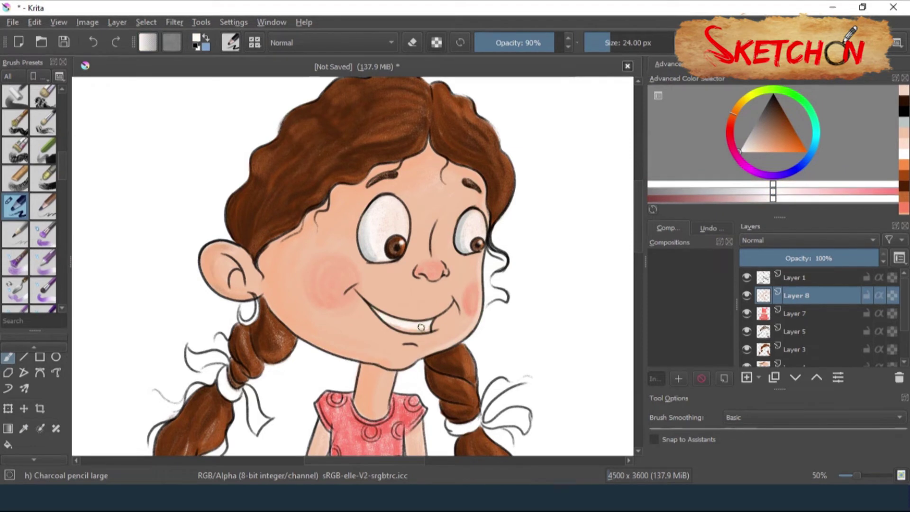
pyautogui.keyDown('ctrl'); pyautogui.click(453, 249); pyautogui.keyUp('ctrl')
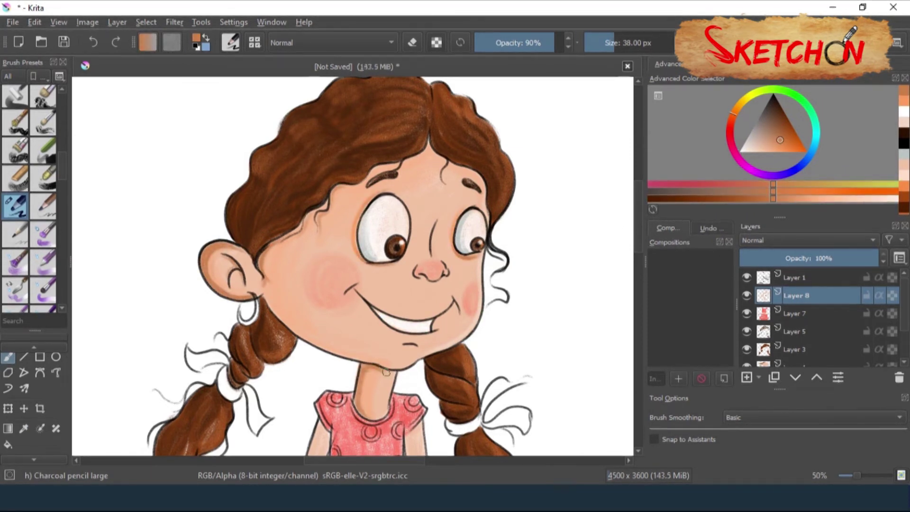
pyautogui.moveTo(387, 372); pyautogui.dragTo(363, 408)
pyautogui.scroll(-5, 353, 342)
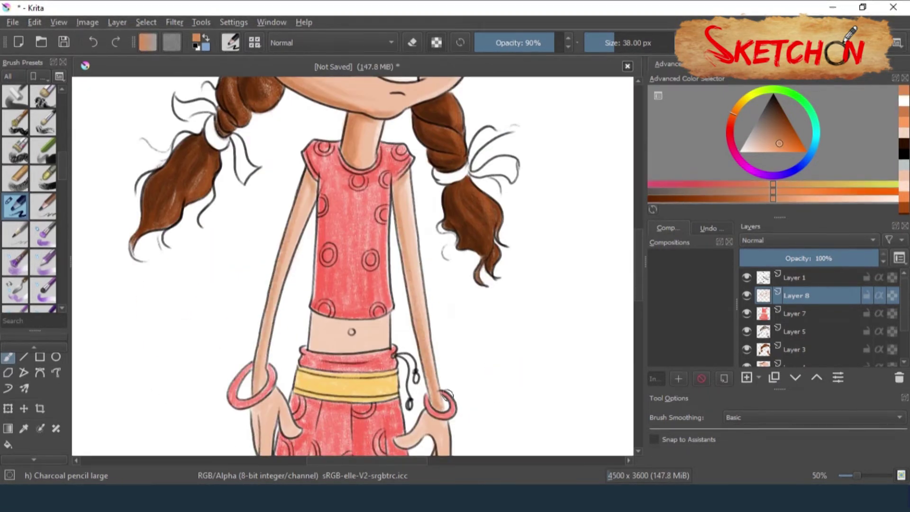
# - Shade the right hand's fingers with darker and light peach skin tones
pyautogui.moveTo(447, 394); pyautogui.dragTo(505, 236)
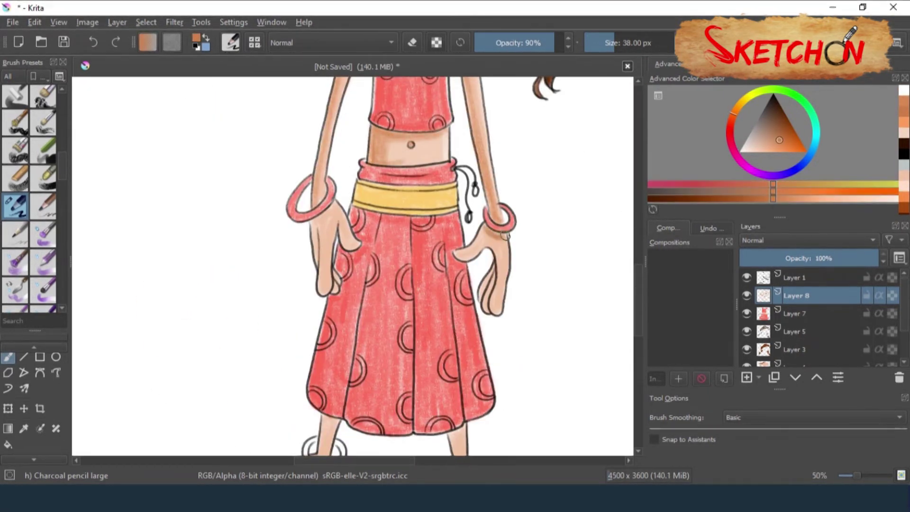
pyautogui.moveTo(485, 306); pyautogui.dragTo(494, 260)
pyautogui.keyDown('ctrl'); pyautogui.click(487, 284); pyautogui.keyUp('ctrl')
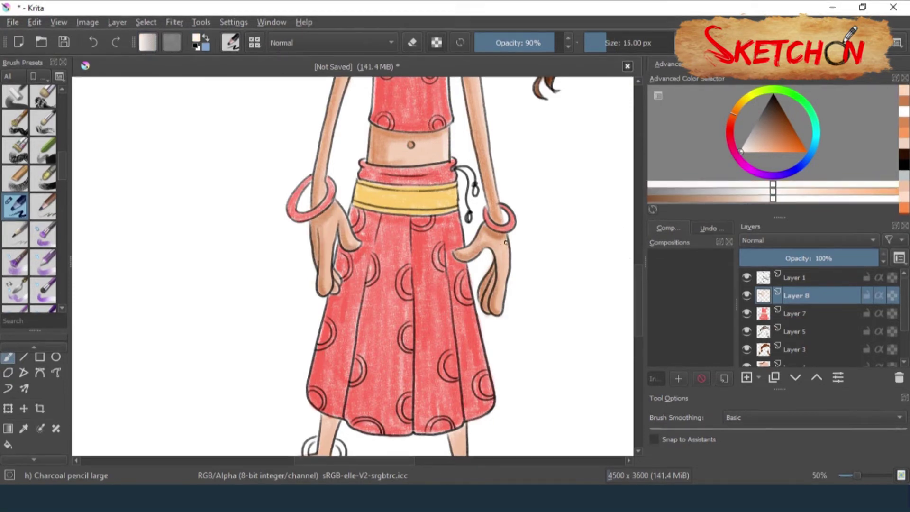
pyautogui.moveTo(502, 214); pyautogui.dragTo(469, 336)
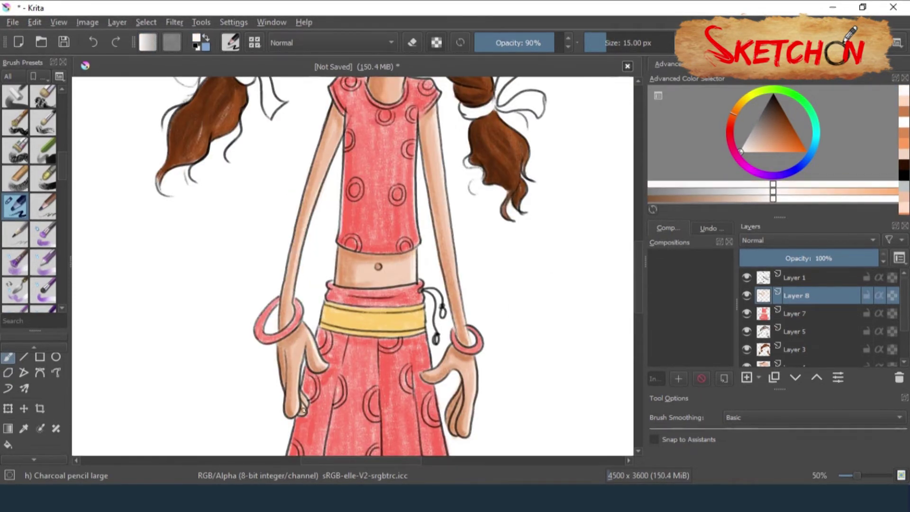
pyautogui.scroll(5, 335, 257)
pyautogui.scroll(-3, 335, 257)
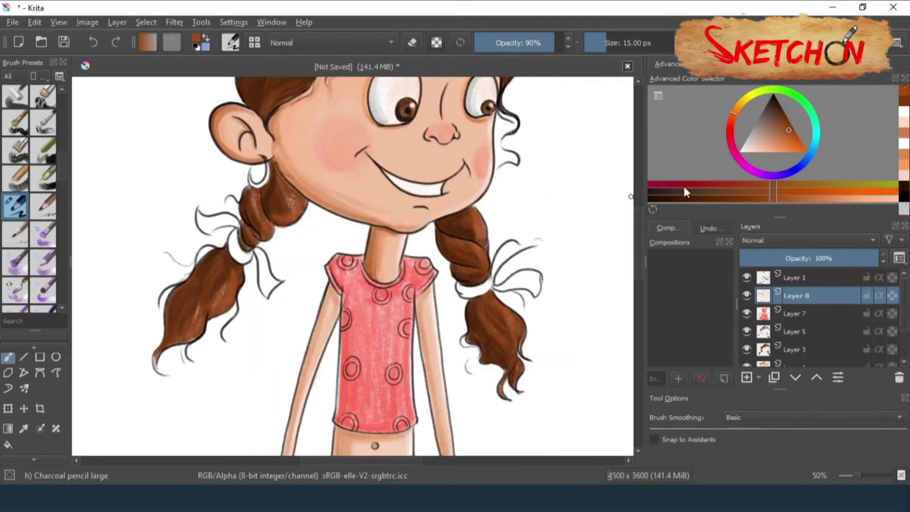
pyautogui.scroll(3, 379, 251)
pyautogui.scroll(1, 465, 241)
pyautogui.scroll(-5, 466, 241)
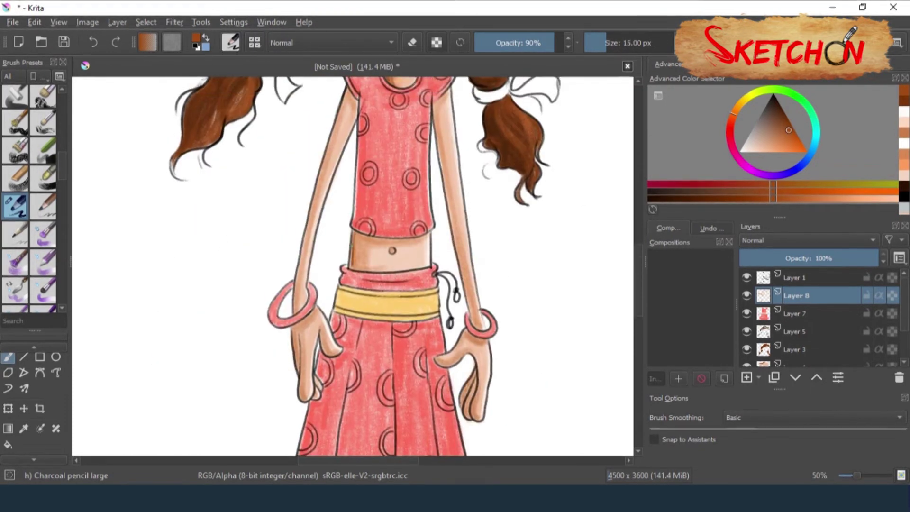
# - Enlarge the brush and shade both hands darker
pyautogui.press(']')
pyautogui.moveTo(450, 357); pyautogui.dragTo(468, 403)
pyautogui.moveTo(307, 333); pyautogui.dragTo(300, 400)
pyautogui.scroll(-5, 286, 402)
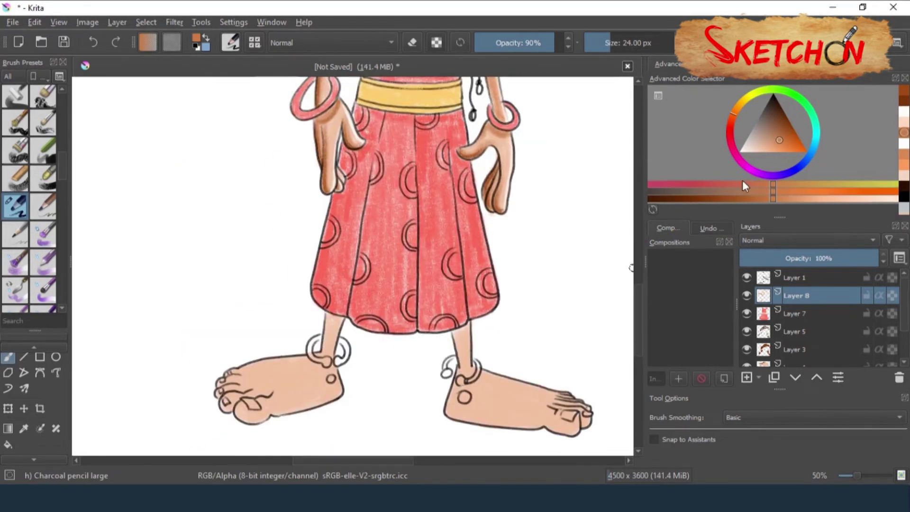
pyautogui.moveTo(233, 389); pyautogui.dragTo(243, 413)
pyautogui.scroll(-5, 258, 252)
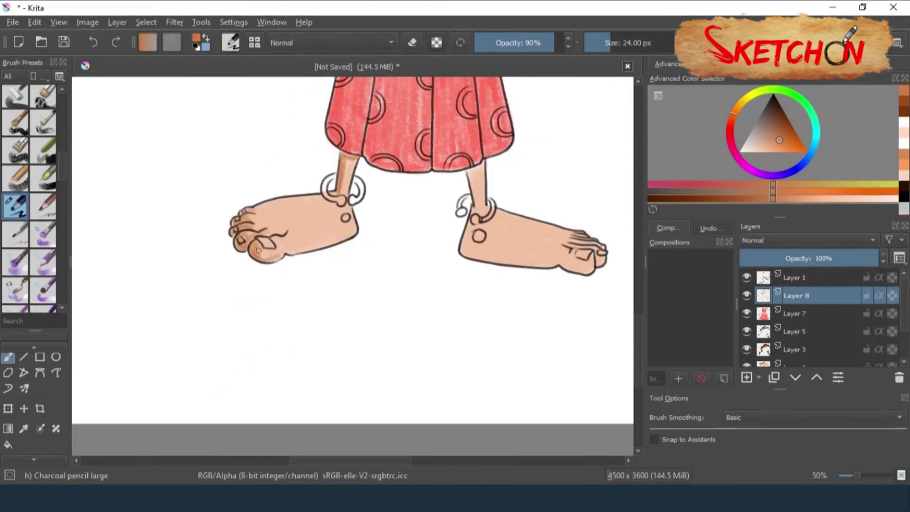
# - Shade the right leg above the ankle, the heel and the sole
pyautogui.moveTo(469, 172); pyautogui.dragTo(472, 184)
pyautogui.moveTo(470, 241); pyautogui.dragTo(479, 222)
pyautogui.moveTo(523, 265); pyautogui.dragTo(592, 268)
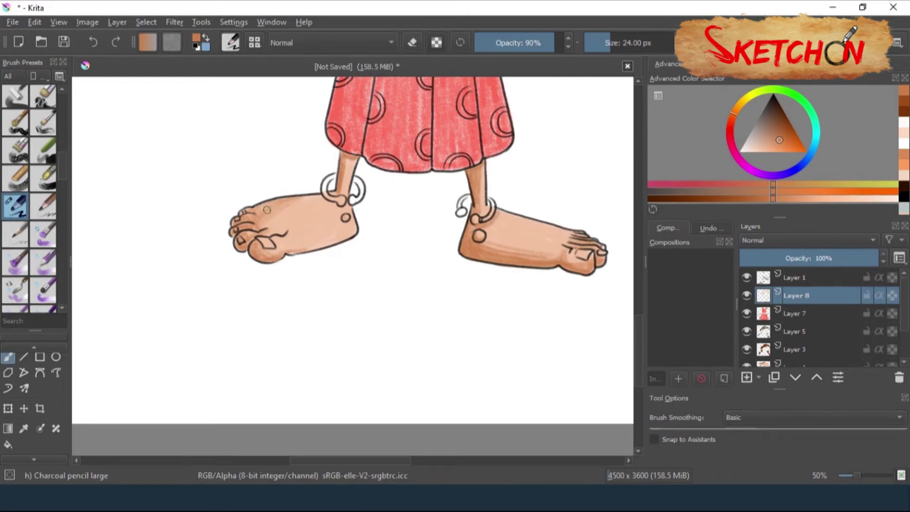
pyautogui.scroll(5, 559, 244)
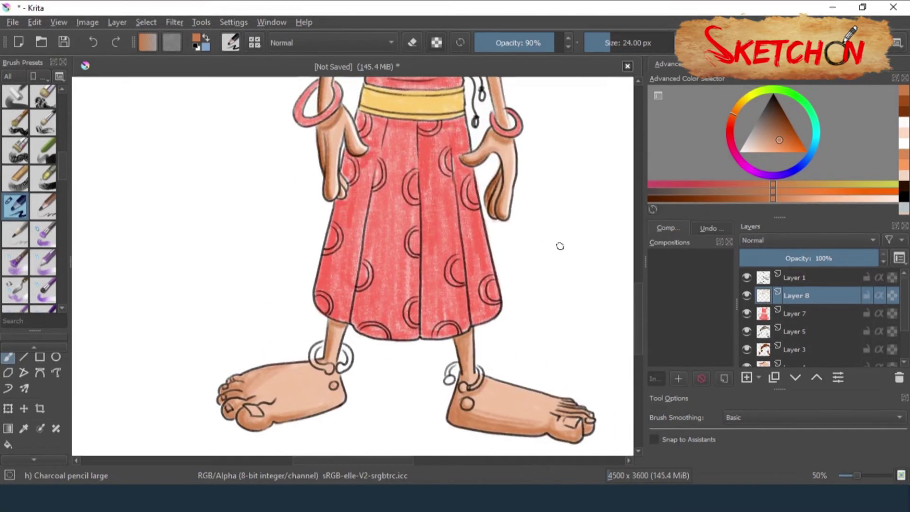
# - Paint both anklets gold, sample the foot's darker skin tone, and zoom out
pyautogui.click(783, 139)
pyautogui.moveTo(313, 346)
pyautogui.mouseDown()
pyautogui.moveTo(318, 365)
pyautogui.moveTo(349, 346)
pyautogui.moveTo(348, 372)
pyautogui.mouseUp()
pyautogui.moveTo(448, 368); pyautogui.dragTo(481, 370)
pyautogui.click(770, 152)
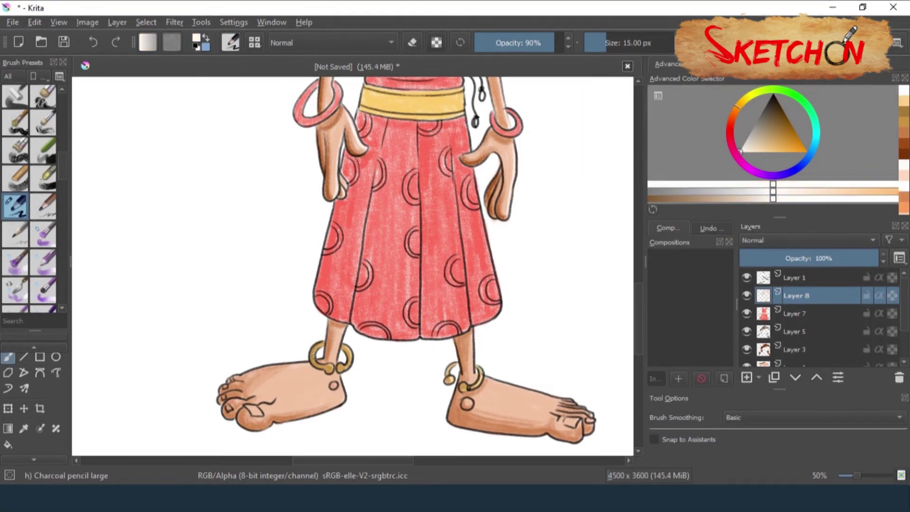
pyautogui.keyDown('ctrl'); pyautogui.click(459, 394); pyautogui.keyUp('ctrl')
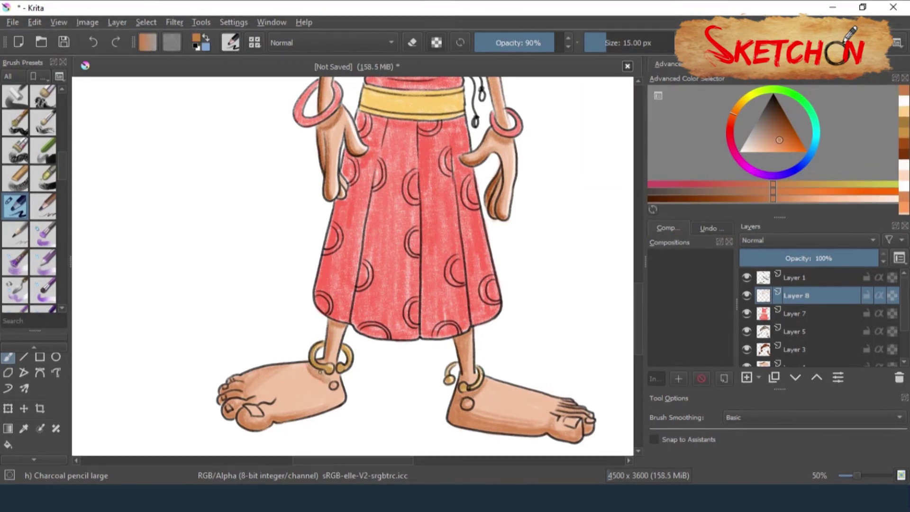
pyautogui.scroll(8, 465, 379)
pyautogui.press('-')
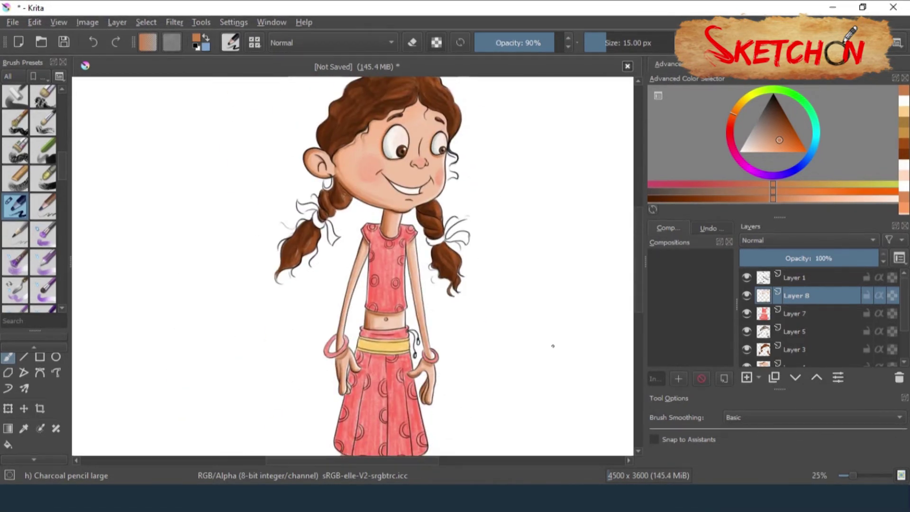
# - Darken the polka dots on the shirt with deeper red
pyautogui.moveTo(388, 241); pyautogui.dragTo(392, 250)
pyautogui.moveTo(451, 251); pyautogui.dragTo(453, 260)
pyautogui.moveTo(397, 290); pyautogui.dragTo(399, 296)
pyautogui.scroll(-3, 524, 275)
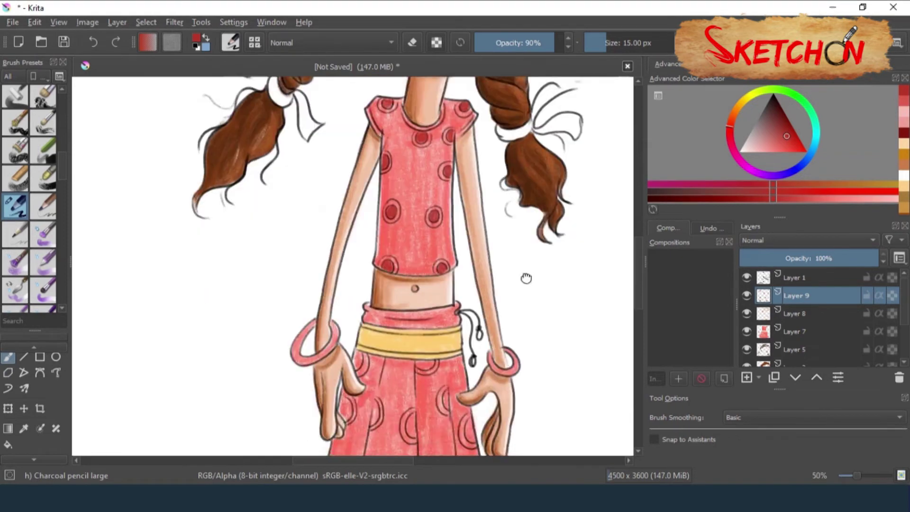
pyautogui.scroll(-2, 524, 274)
# - Fill the skirt polka dots darker red and review them in canvas-only view
pyautogui.moveTo(357, 284)
pyautogui.mouseDown()
pyautogui.moveTo(359, 295)
pyautogui.moveTo(387, 305)
pyautogui.mouseUp()
pyautogui.moveTo(419, 301); pyautogui.dragTo(422, 315)
pyautogui.moveTo(455, 271); pyautogui.dragTo(458, 290)
pyautogui.moveTo(337, 351); pyautogui.dragTo(341, 366)
pyautogui.moveTo(327, 419); pyautogui.dragTo(332, 429)
pyautogui.scroll(-2, 544, 317)
pyautogui.press('Tab')
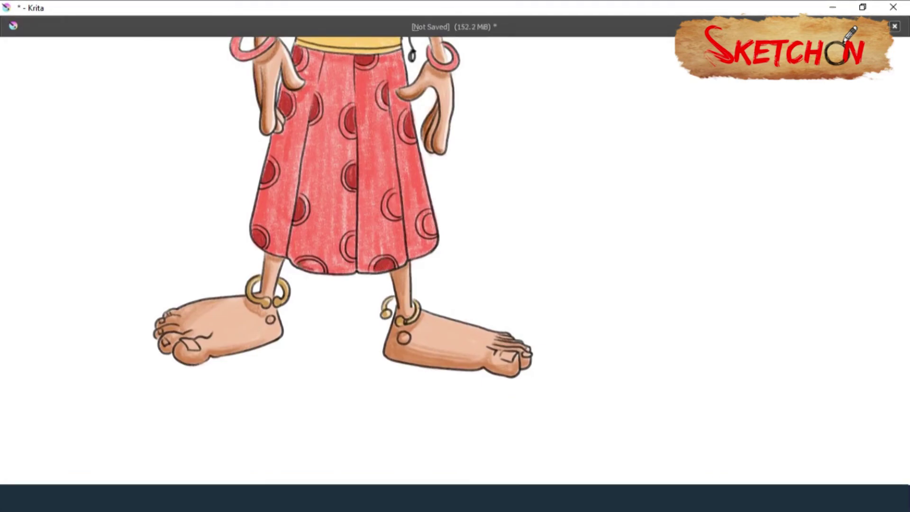
pyautogui.scroll(5, 624, 140)
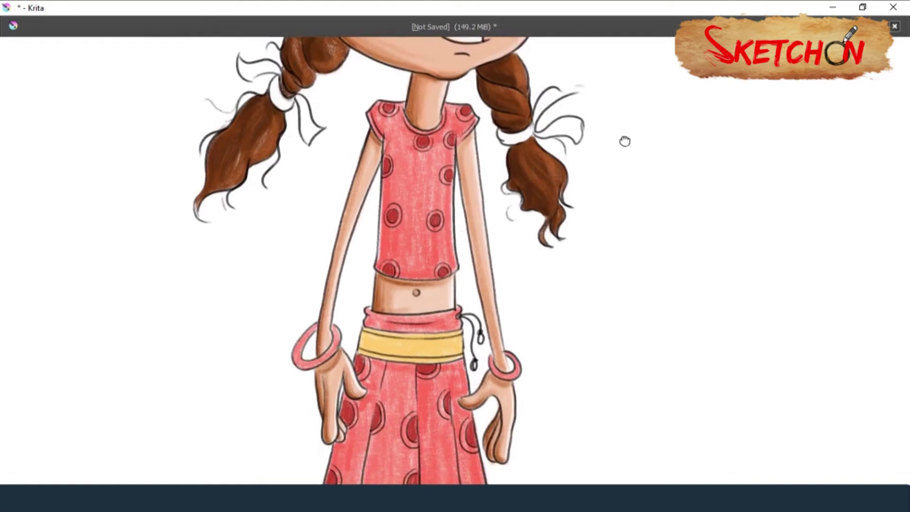
pyautogui.press('Tab')
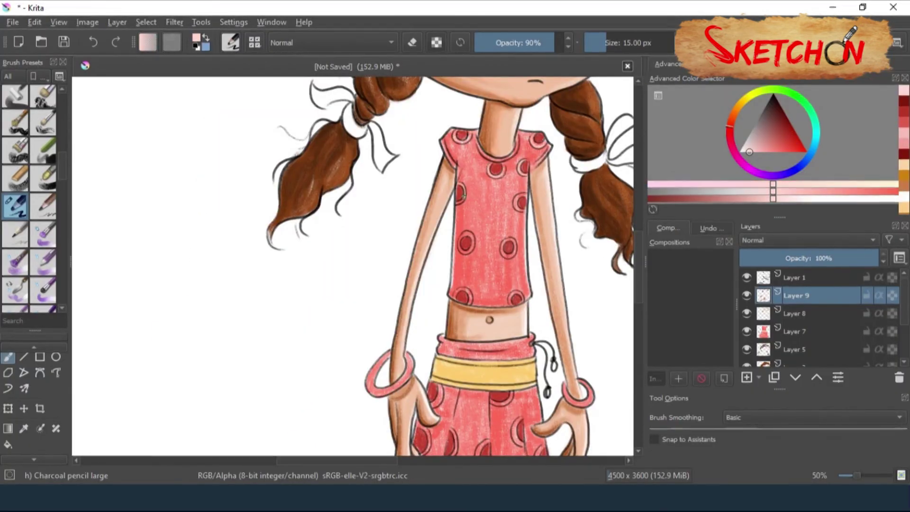
pyautogui.scroll(-5, 515, 298)
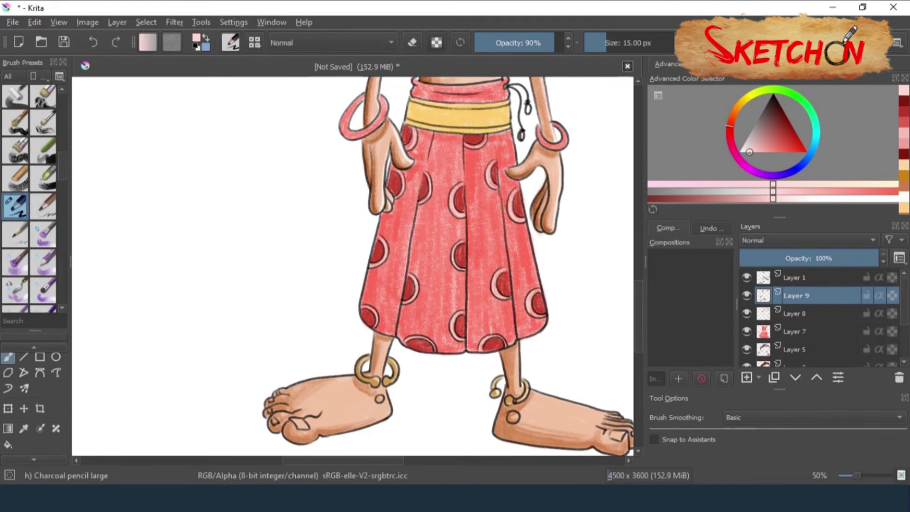
pyautogui.scroll(6, 417, 261)
# - Pick red and add pencil shading down the skirt panels
pyautogui.keyDown('ctrl'); pyautogui.click(417, 261); pyautogui.keyUp('ctrl')
pyautogui.press('Tab')
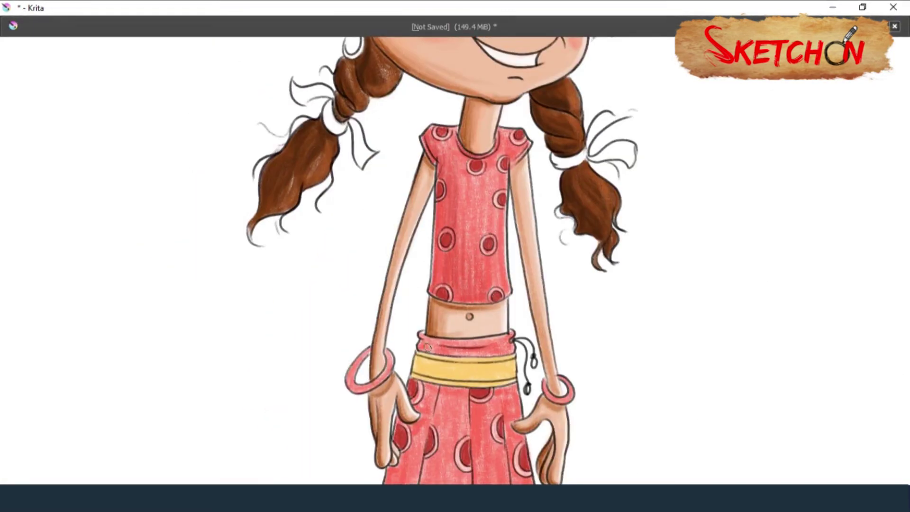
pyautogui.scroll(-5, 461, 260)
pyautogui.moveTo(422, 277); pyautogui.dragTo(405, 382)
pyautogui.moveTo(507, 272); pyautogui.dragTo(498, 389)
pyautogui.moveTo(515, 240); pyautogui.dragTo(503, 410)
pyautogui.moveTo(552, 218); pyautogui.dragTo(544, 283)
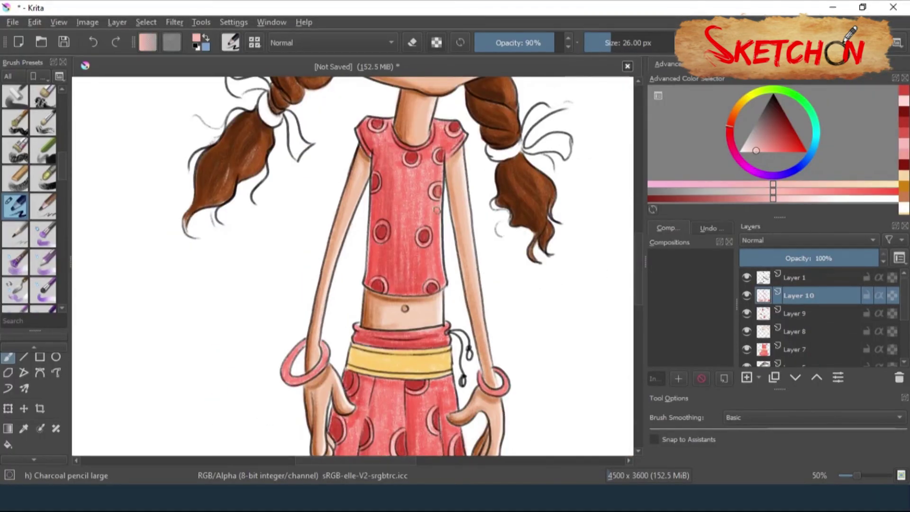
pyautogui.moveTo(454, 298); pyautogui.dragTo(407, 80)
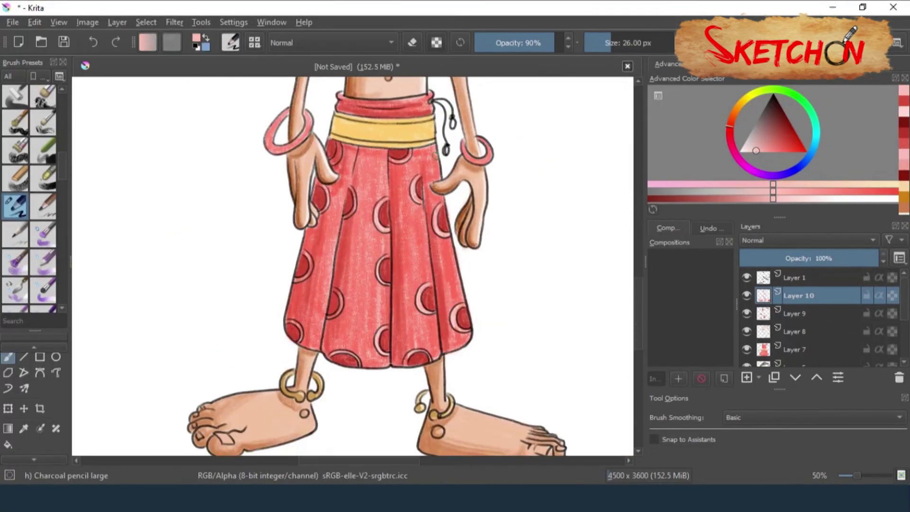
# - Pick a pink-red and paint ribbon bows over both braid ties
pyautogui.moveTo(532, 261); pyautogui.dragTo(552, 417)
pyautogui.click(699, 185)
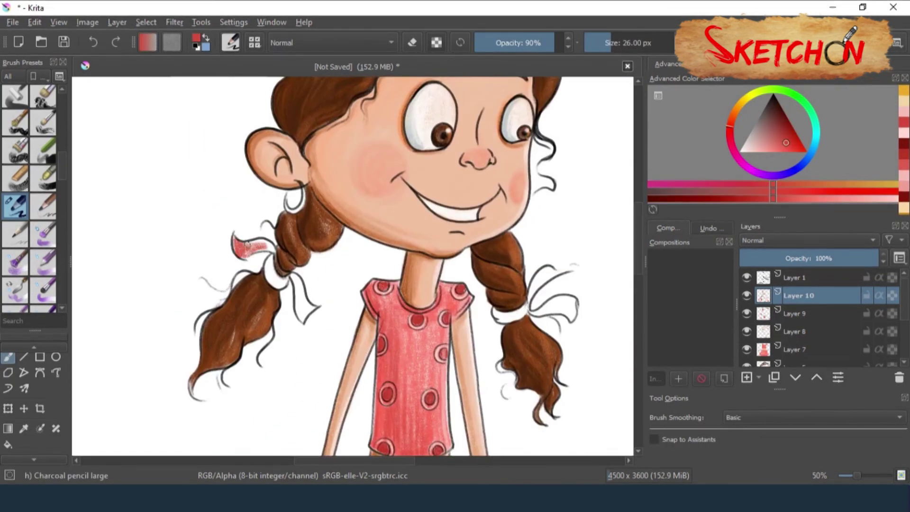
pyautogui.moveTo(495, 315); pyautogui.dragTo(504, 313)
pyautogui.moveTo(573, 299); pyautogui.dragTo(548, 311)
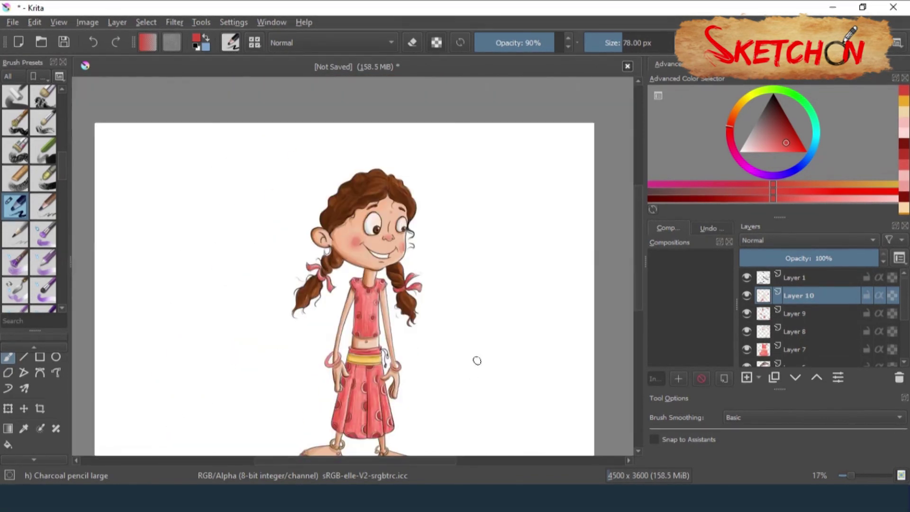
# - Sketch the ground line, the door outline and its inner frame lines in dark red
pyautogui.moveTo(220, 338); pyautogui.dragTo(561, 333)
pyautogui.moveTo(260, 208)
pyautogui.mouseDown()
pyautogui.moveTo(338, 213)
pyautogui.moveTo(330, 334)
pyautogui.mouseUp()
pyautogui.moveTo(260, 208)
pyautogui.mouseDown()
pyautogui.moveTo(264, 249)
pyautogui.moveTo(332, 222)
pyautogui.moveTo(293, 276)
pyautogui.mouseUp()
pyautogui.moveTo(269, 220); pyautogui.dragTo(277, 334)
# - Add the lower panels, the knobs and the top edge to the door
pyautogui.moveTo(277, 288)
pyautogui.mouseDown()
pyautogui.moveTo(299, 289)
pyautogui.moveTo(297, 335)
pyautogui.mouseUp()
pyautogui.moveTo(305, 288); pyautogui.dragTo(325, 306)
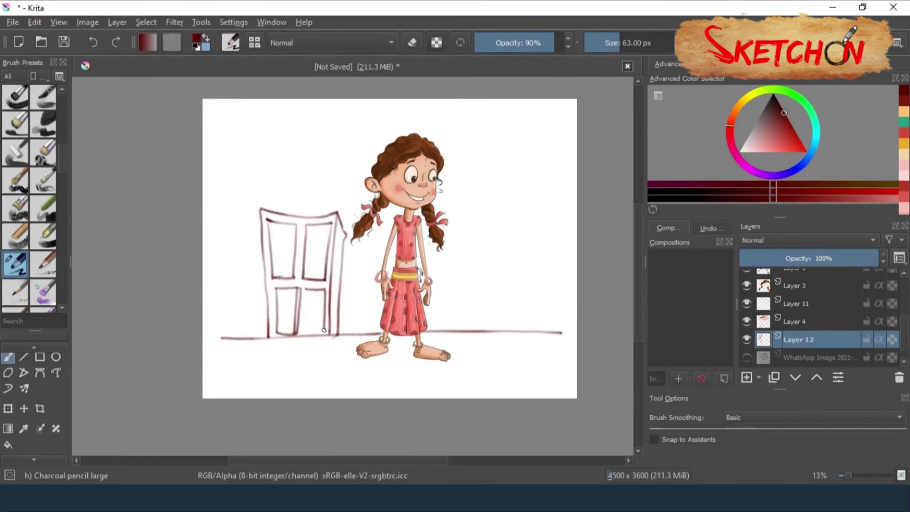
pyautogui.moveTo(290, 247)
pyautogui.mouseDown()
pyautogui.moveTo(289, 257)
pyautogui.moveTo(307, 256)
pyautogui.mouseUp()
pyautogui.moveTo(289, 227); pyautogui.dragTo(275, 265)
pyautogui.moveTo(326, 229); pyautogui.dragTo(314, 233)
pyautogui.moveTo(275, 271); pyautogui.dragTo(285, 273)
pyautogui.moveTo(321, 201); pyautogui.dragTo(289, 206)
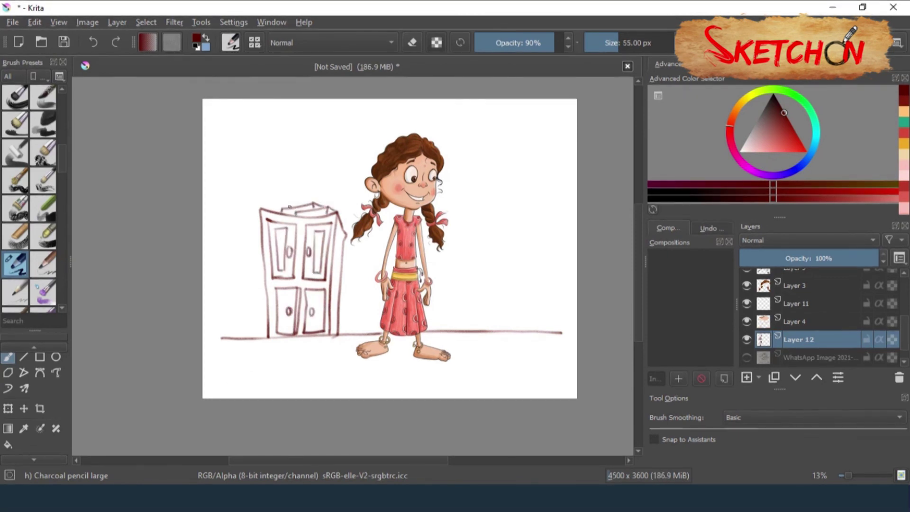
# - Sketch a small box, an ellipse and rocks along the ground
pyautogui.moveTo(344, 321)
pyautogui.mouseDown()
pyautogui.moveTo(372, 328)
pyautogui.moveTo(372, 311)
pyautogui.mouseUp()
pyautogui.moveTo(480, 320); pyautogui.dragTo(535, 328)
pyautogui.moveTo(446, 327); pyautogui.dragTo(462, 328)
pyautogui.moveTo(480, 171); pyautogui.dragTo(481, 209)
# - Sketch a picture frame on the wall, then add empty Layer 13
pyautogui.moveTo(469, 154); pyautogui.dragTo(464, 200)
pyautogui.moveTo(467, 155)
pyautogui.mouseDown()
pyautogui.moveTo(495, 153)
pyautogui.moveTo(494, 194)
pyautogui.mouseUp()
pyautogui.moveTo(464, 200); pyautogui.dragTo(495, 194)
pyautogui.moveTo(471, 154)
pyautogui.mouseDown()
pyautogui.moveTo(460, 169)
pyautogui.moveTo(499, 190)
pyautogui.mouseUp()
pyautogui.click(747, 378)
pyautogui.click(744, 99)
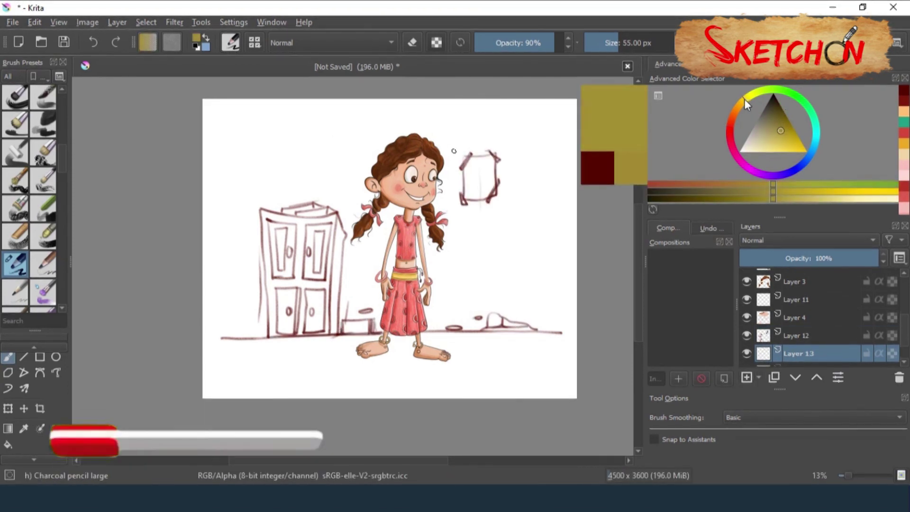
# - Wash warm yellow over the background with the Adjust Multiply brush and shade beneath her feet
pyautogui.click(776, 146)
pyautogui.scroll(-3, 29, 190)
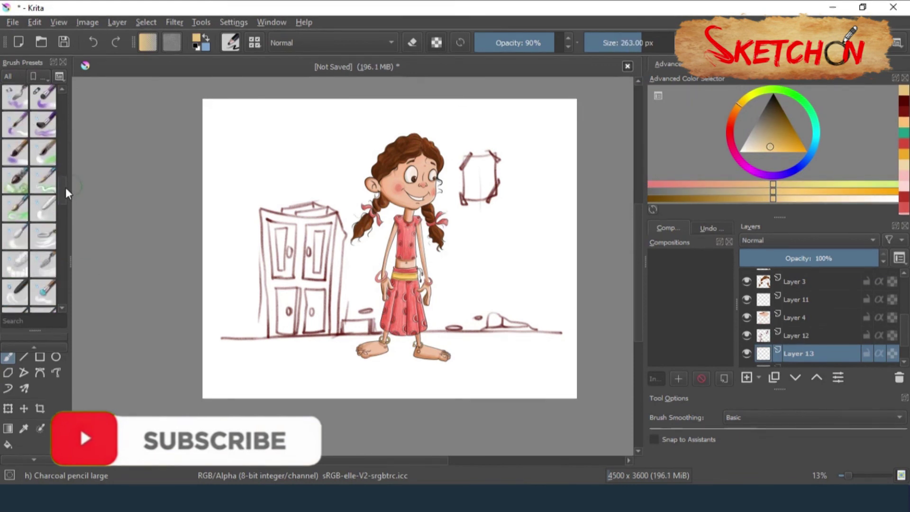
pyautogui.click(43, 228)
pyautogui.moveTo(299, 185); pyautogui.dragTo(464, 124)
pyautogui.moveTo(475, 171)
pyautogui.mouseDown()
pyautogui.moveTo(232, 379)
pyautogui.moveTo(332, 369)
pyautogui.moveTo(478, 177)
pyautogui.moveTo(263, 297)
pyautogui.moveTo(493, 325)
pyautogui.mouseUp()
pyautogui.moveTo(360, 355); pyautogui.dragTo(441, 360)
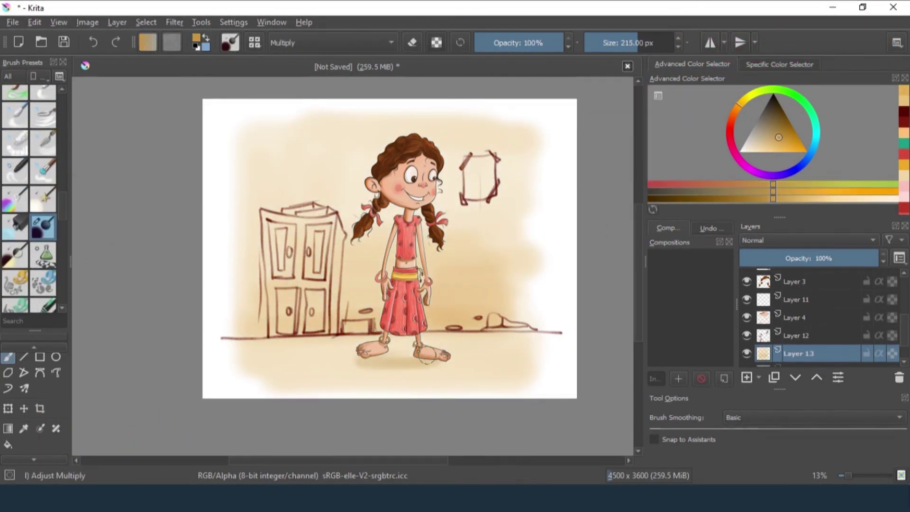
pyautogui.press('Tab')
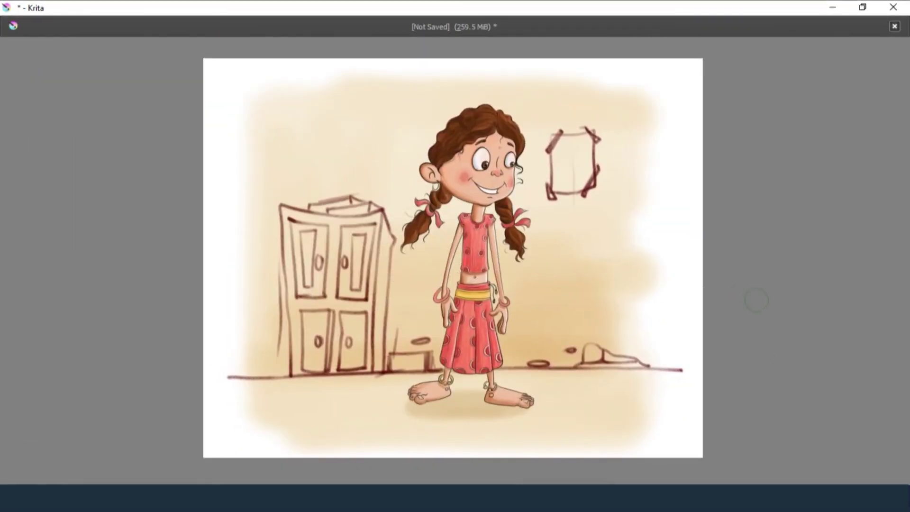